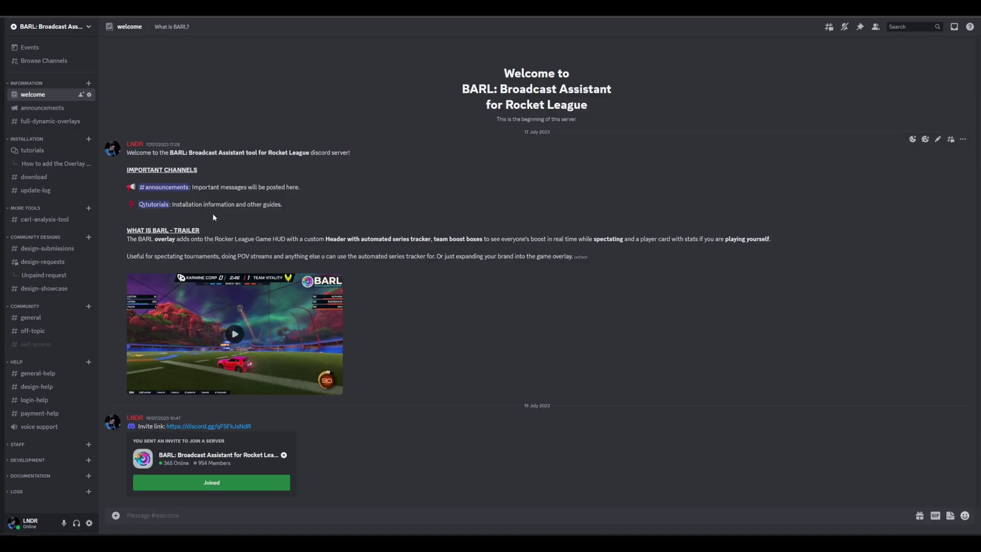
Open the BARL server's #download channel listing the V1.4.0 installer files
{"action": "left_click", "coordinate": [31, 177]}
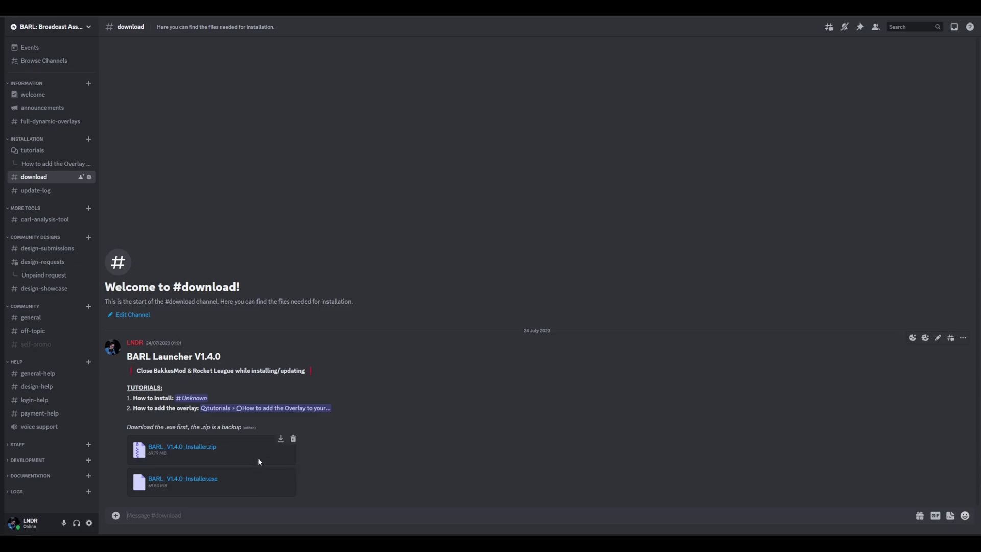
Download BARL_V1.4.0_Installer.exe, accepting the dangerous-download warning
{"action": "left_click", "coordinate": [282, 471]}
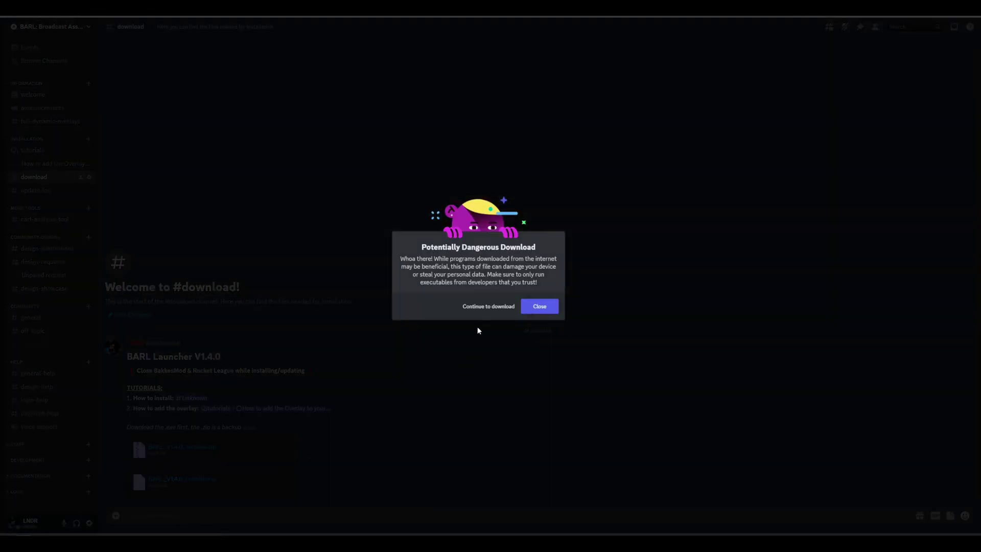
{"action": "left_click", "coordinate": [482, 306]}
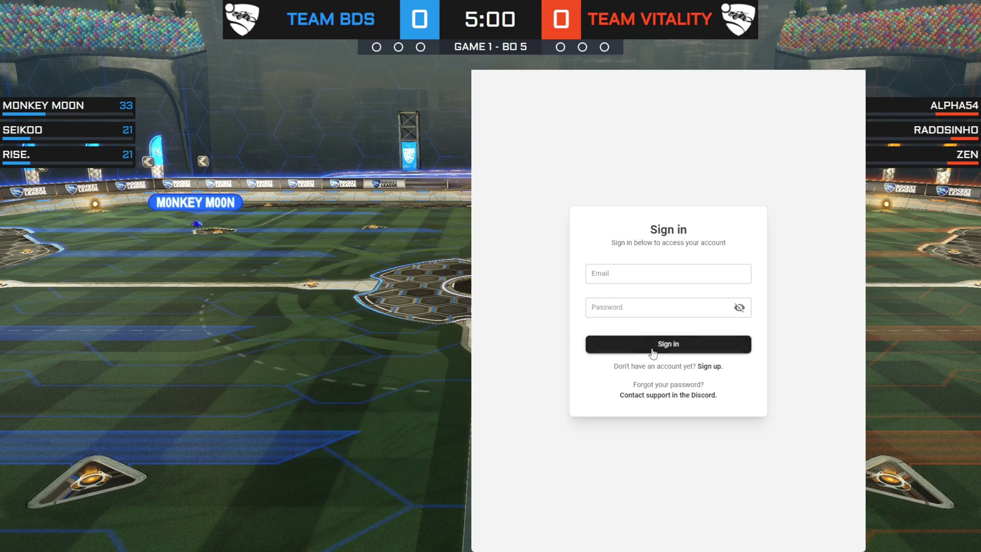
Switch the launcher to the Sign Up form and move through the Email and password fields
{"action": "left_click", "coordinate": [710, 367]}
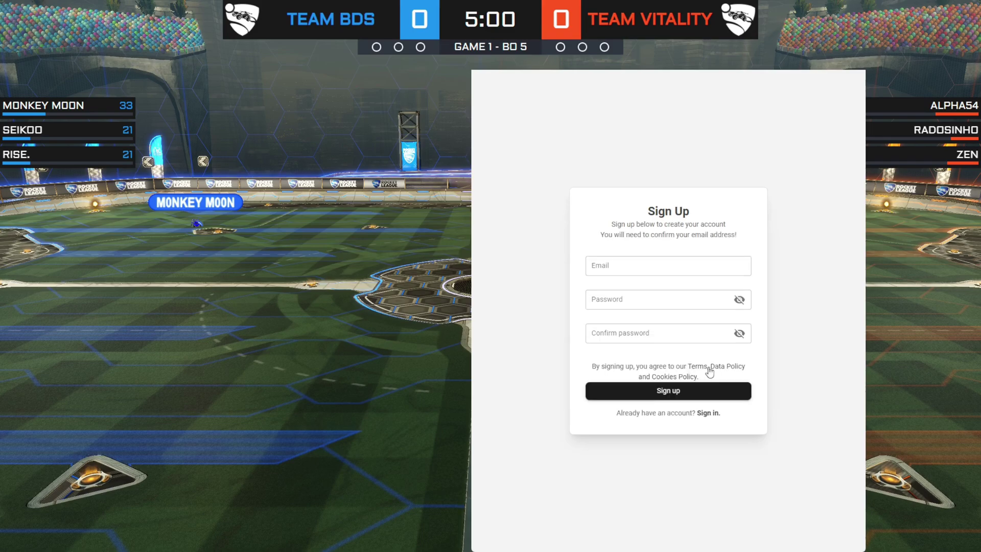
{"action": "left_click", "coordinate": [593, 270]}
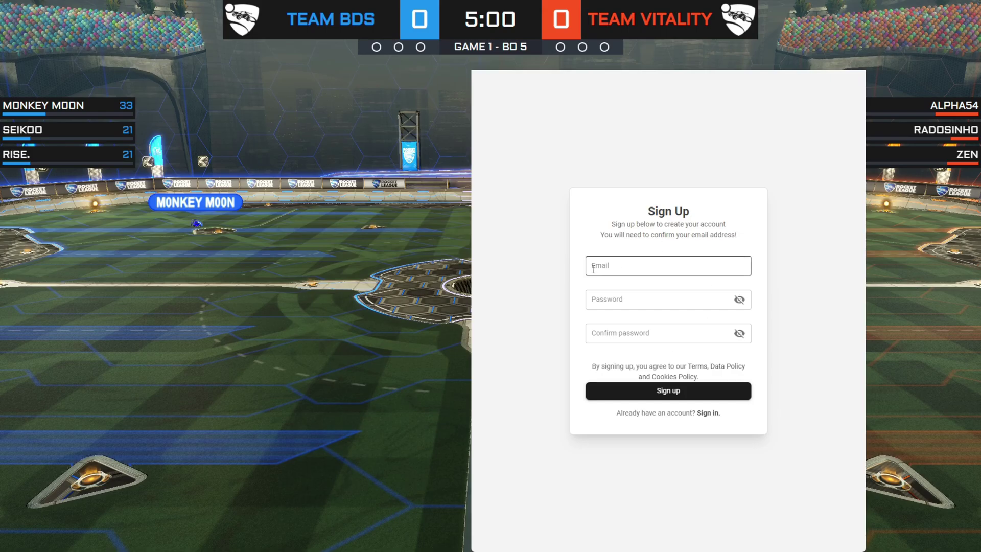
{"action": "key", "text": "Tab"}
{"action": "key", "text": "Tab"}
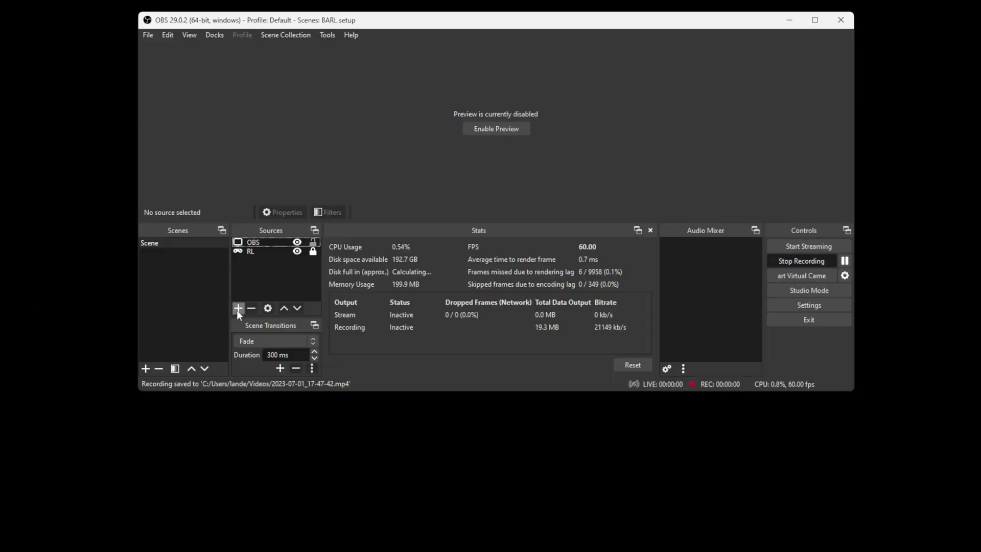
Add a new Browser source named 'BARL Overlay' to the scene
{"action": "left_click", "coordinate": [238, 308]}
{"action": "left_click", "coordinate": [268, 357]}
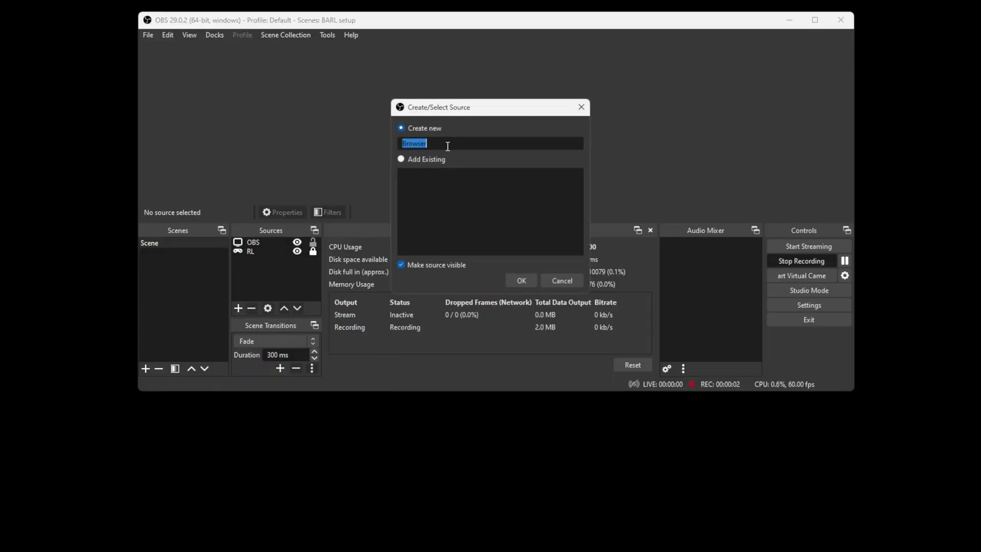
{"action": "type", "text": "BARL Overla"}
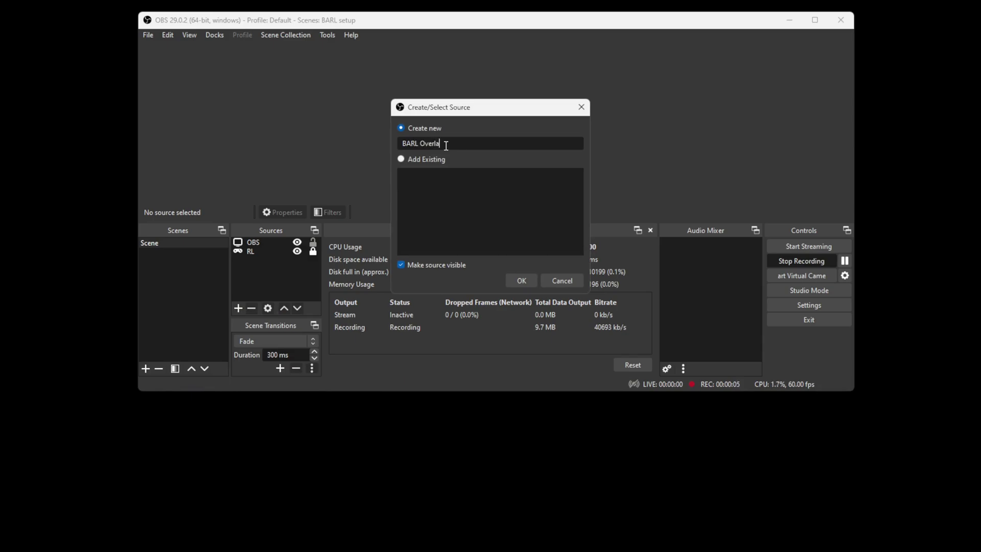
{"action": "type", "text": "y"}
{"action": "left_click", "coordinate": [520, 280]}
{"action": "left_click_drag", "start_coordinate": [424, 224], "coordinate": [306, 224]}
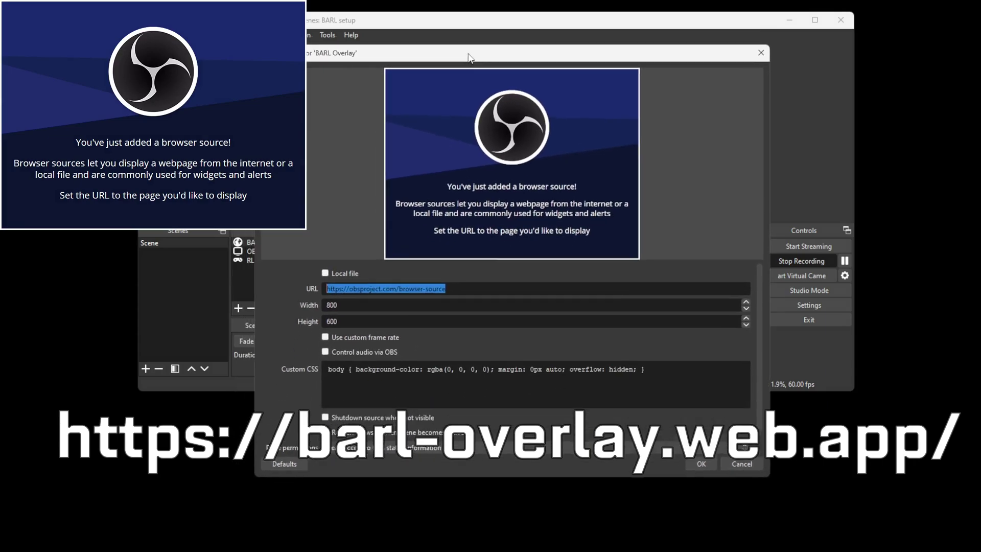
{"action": "type", "text": "https://barl-overlay.web.app/"}
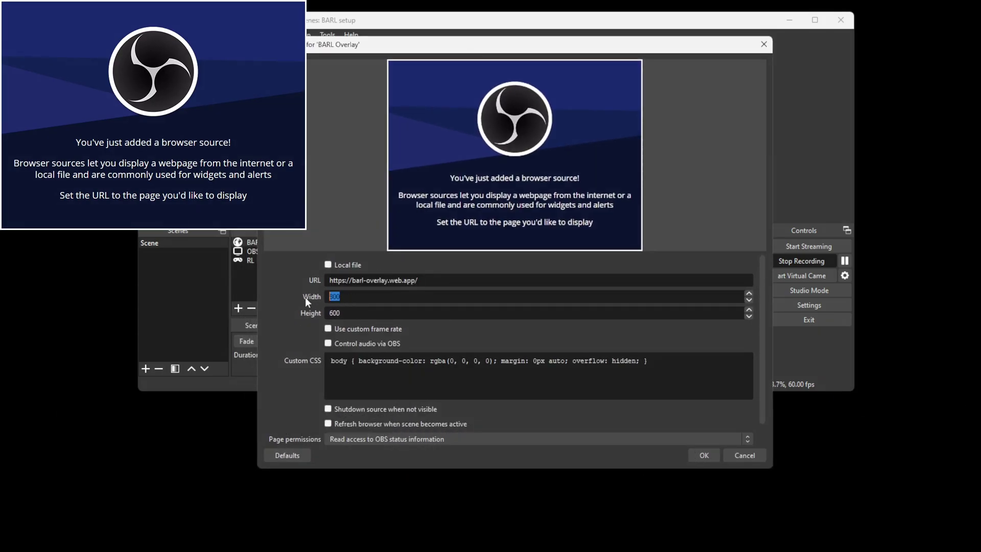
{"action": "type", "text": "1920"}
{"action": "key", "text": "Tab"}
{"action": "type", "text": "1080"}
{"action": "scroll", "coordinate": [305, 296], "scroll_direction": "down", "scroll_amount": 1}
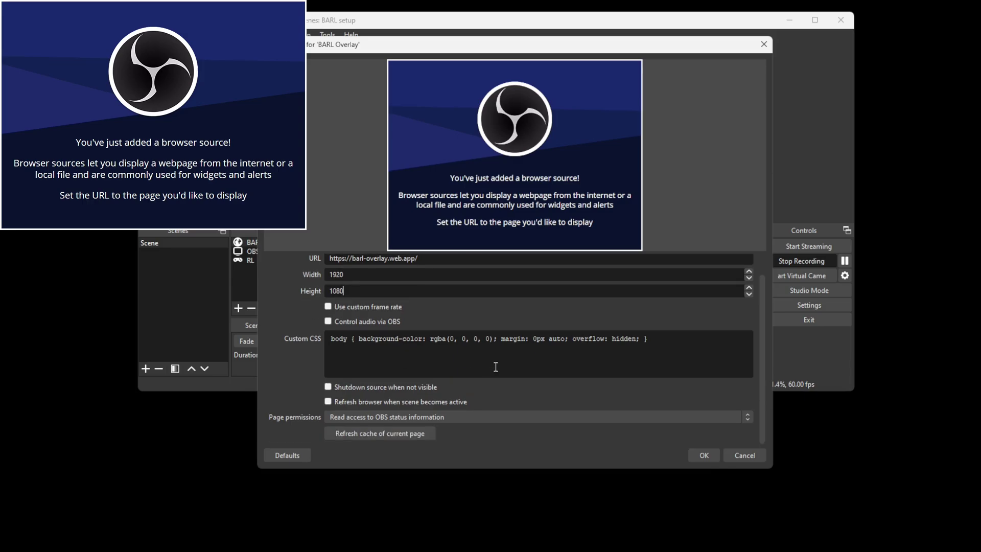
{"action": "left_click", "coordinate": [706, 458]}
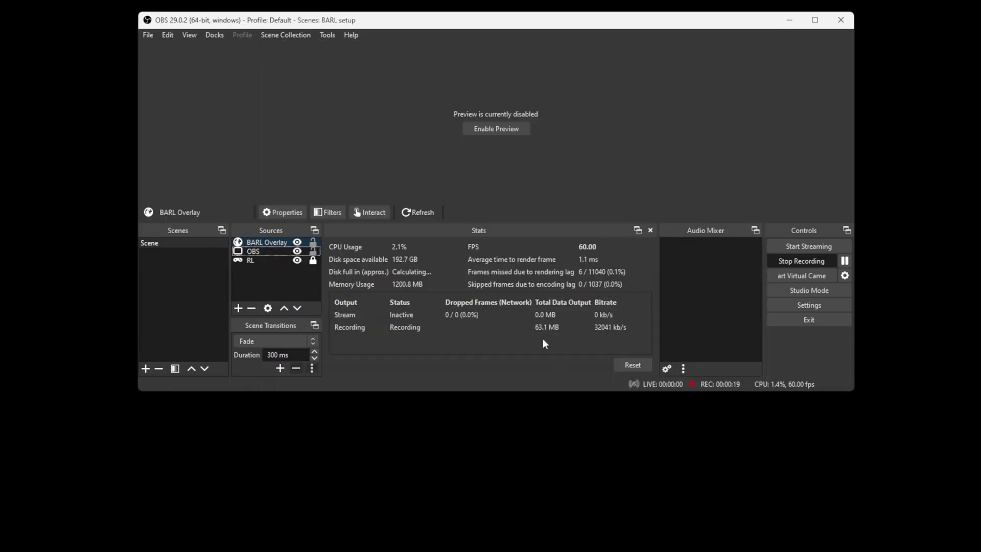
Enable the OBS preview and fit the BARL Overlay source to the screen
{"action": "left_click", "coordinate": [496, 132]}
{"action": "right_click", "coordinate": [256, 242]}
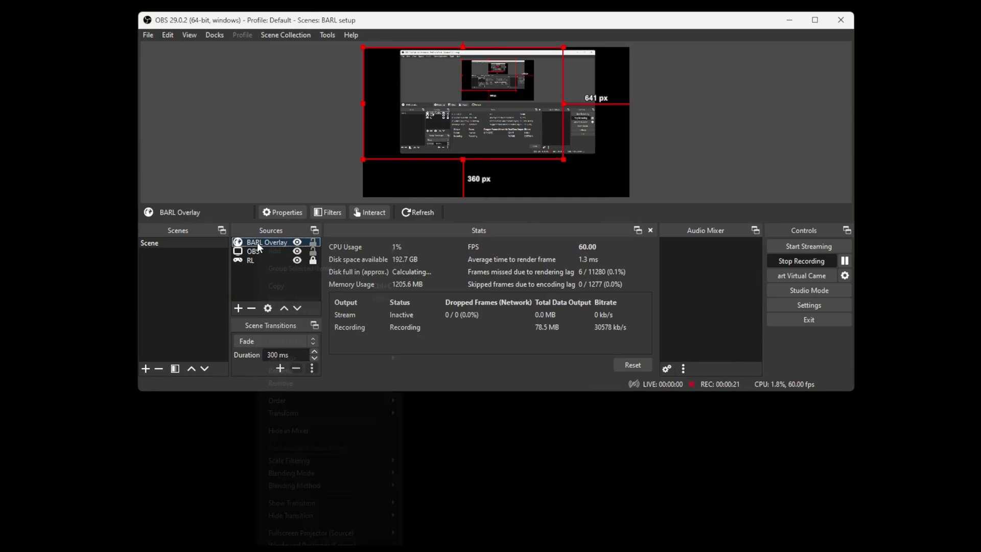
{"action": "mouse_move", "coordinate": [306, 413]}
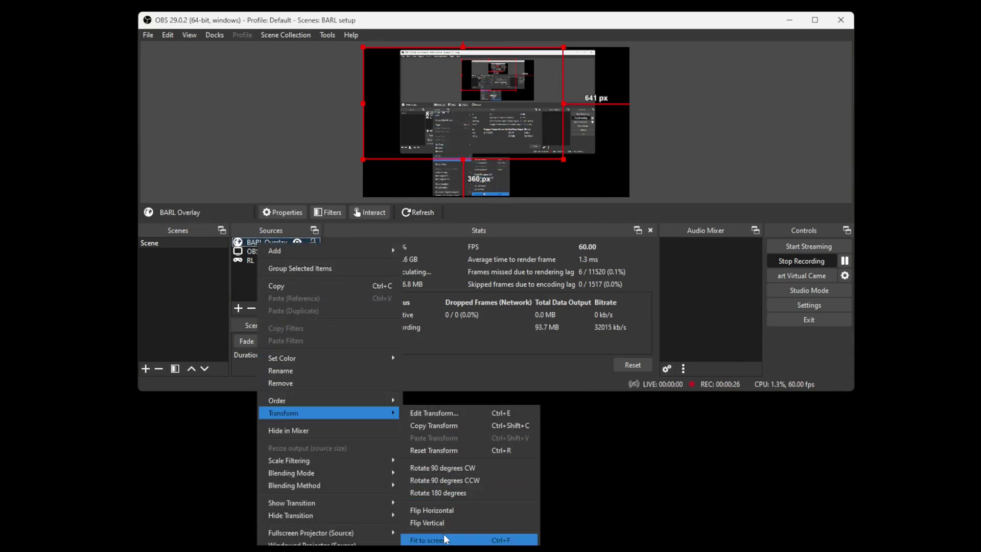
{"action": "left_click", "coordinate": [456, 540]}
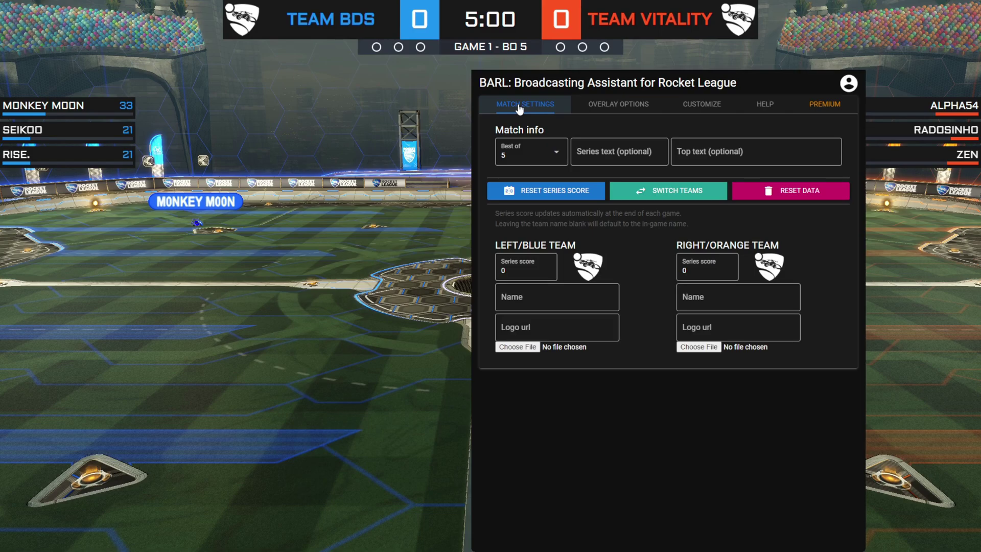
{"action": "left_click", "coordinate": [519, 154]}
{"action": "left_click", "coordinate": [519, 171]}
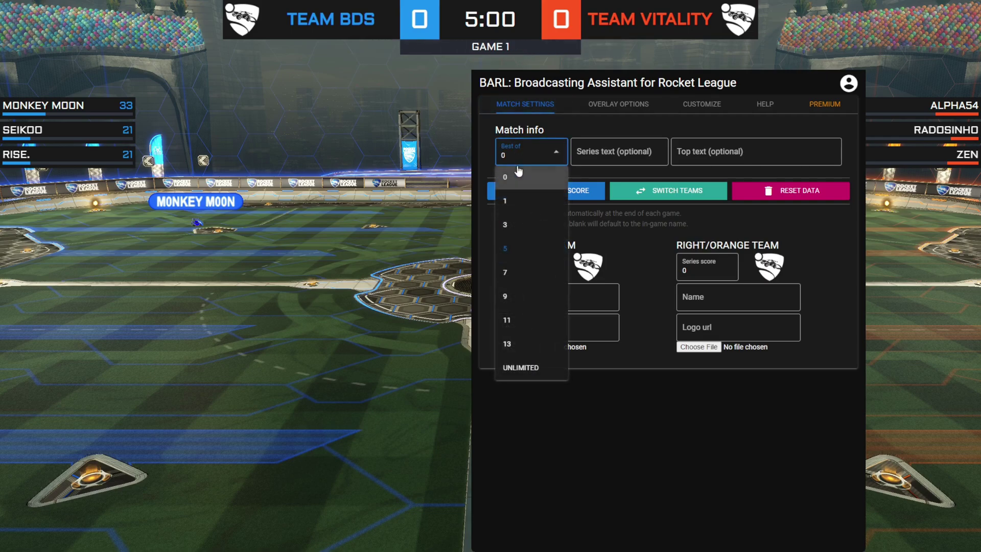
{"action": "left_click", "coordinate": [519, 158]}
{"action": "left_click", "coordinate": [524, 201]}
{"action": "left_click", "coordinate": [521, 161]}
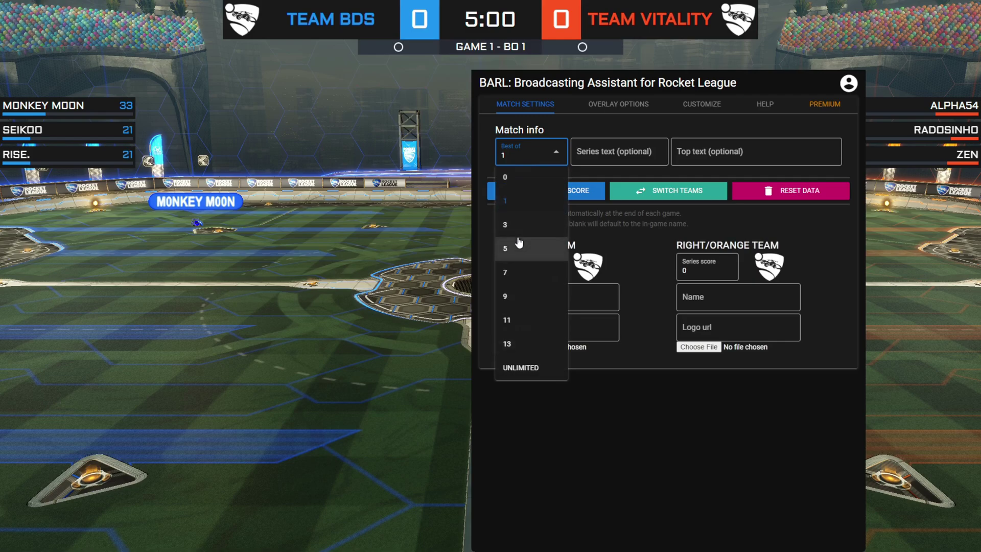
{"action": "left_click", "coordinate": [519, 248]}
{"action": "left_click", "coordinate": [526, 163]}
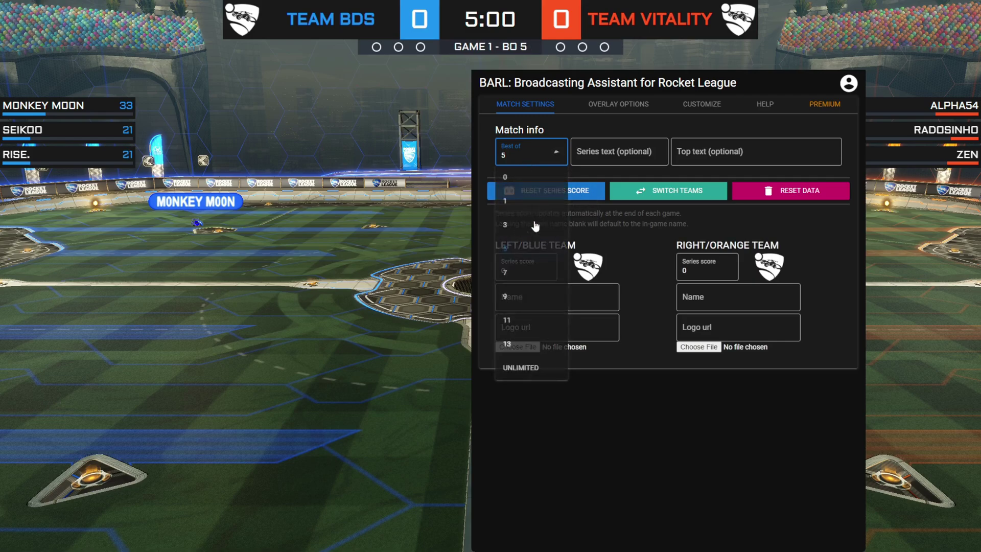
{"action": "left_click", "coordinate": [526, 366]}
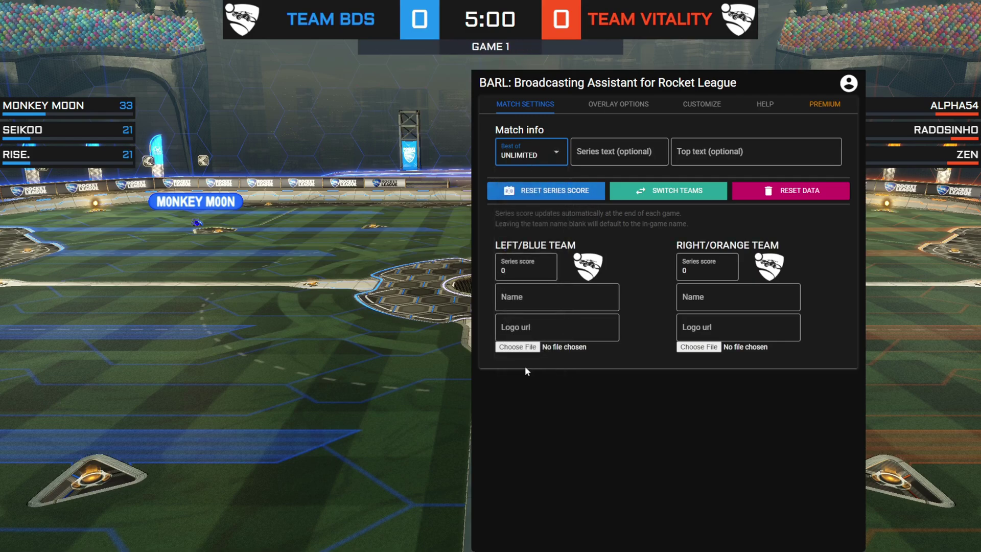
{"action": "left_click", "coordinate": [534, 162]}
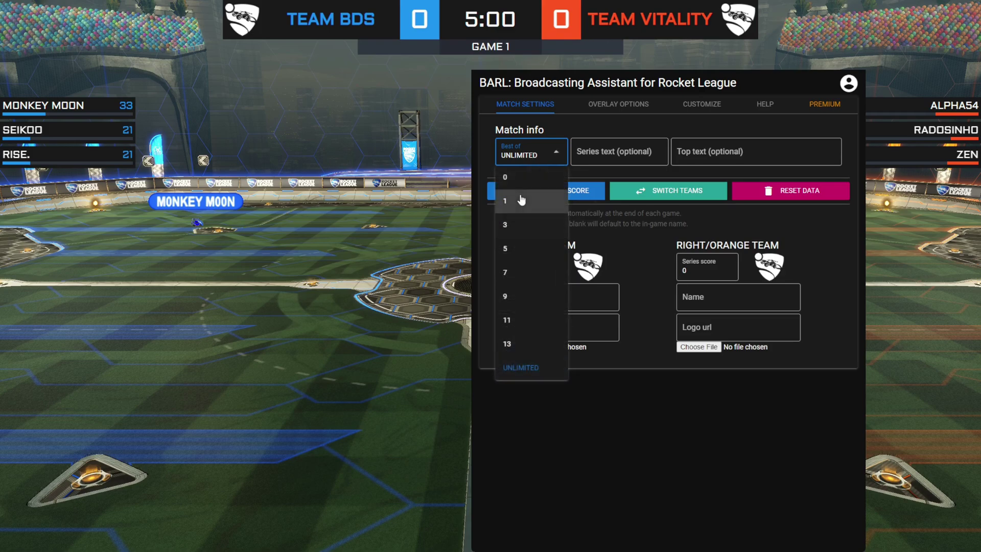
{"action": "left_click", "coordinate": [517, 249]}
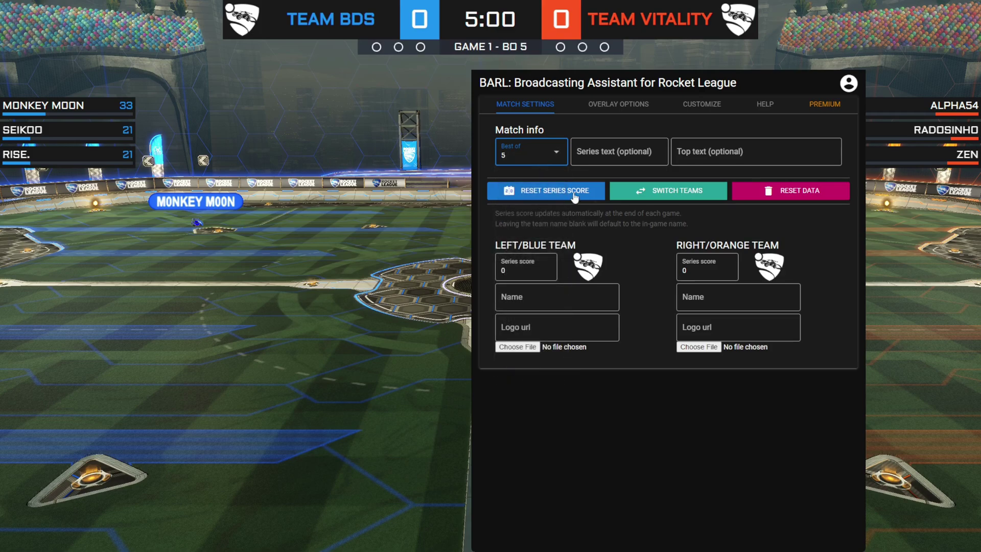
{"action": "left_click", "coordinate": [610, 156]}
{"action": "type", "text": "S"}
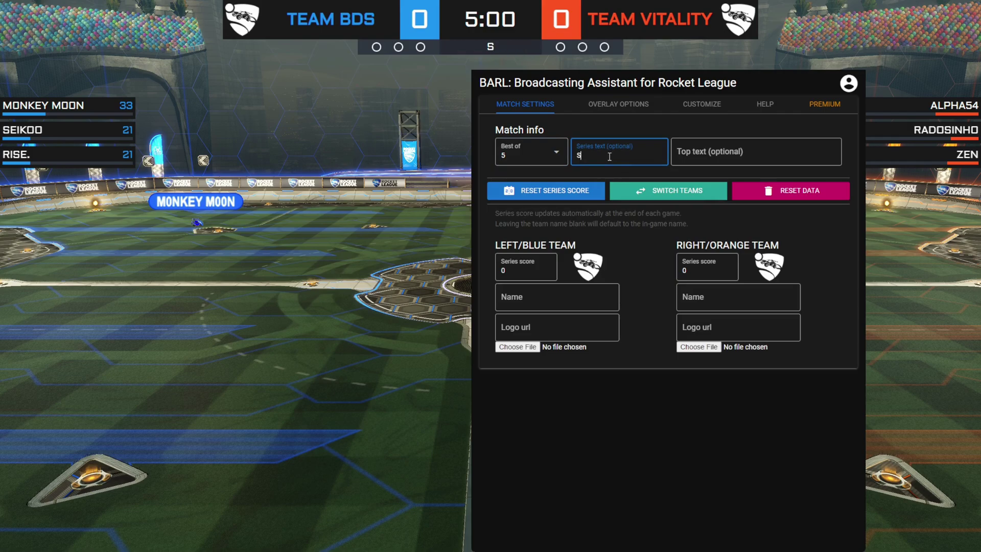
{"action": "type", "text": "eries Text"}
{"action": "key", "text": "BackSpace"}
{"action": "key", "text": "BackSpace"}
{"action": "key", "text": "BackSpace"}
{"action": "key", "text": "BackSpace"}
{"action": "key", "text": "BackSpace"}
{"action": "key", "text": "BackSpace"}
{"action": "key", "text": "BackSpace"}
{"action": "key", "text": "BackSpace"}
{"action": "key", "text": "BackSpace"}
{"action": "key", "text": "BackSpace"}
{"action": "key", "text": "BackSpace"}
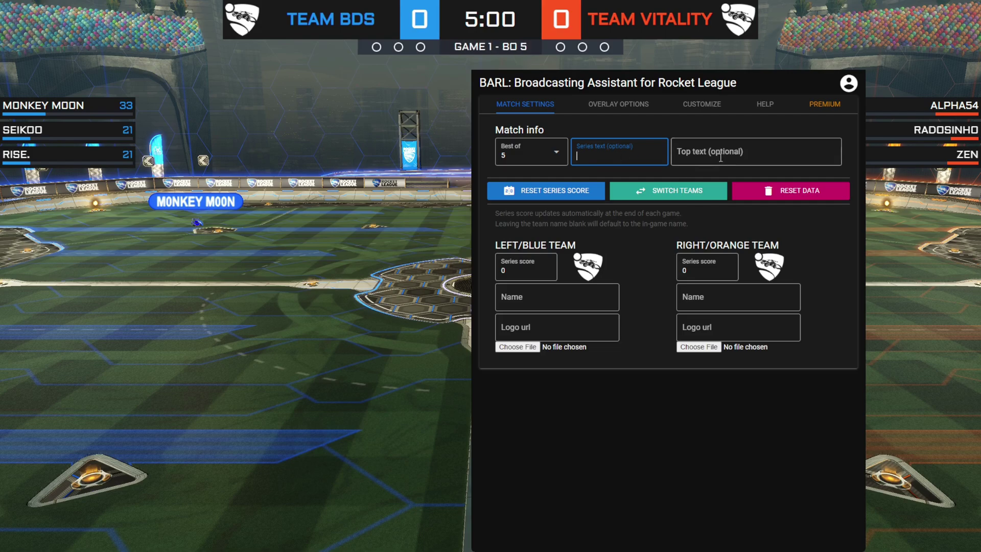
{"action": "left_click", "coordinate": [721, 158]}
{"action": "type", "text": "Top tex"}
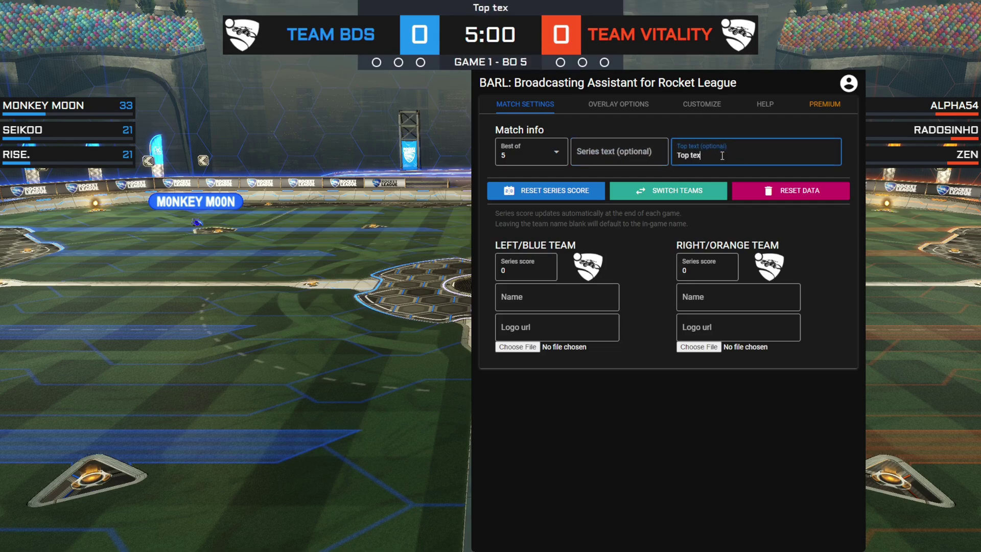
{"action": "type", "text": "t example"}
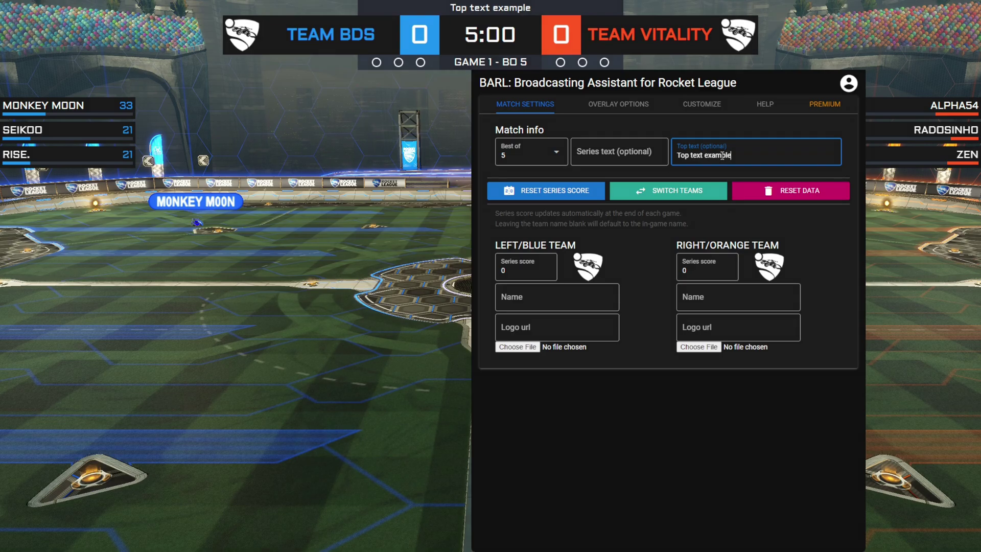
{"action": "key", "text": "ctrl+a"}
{"action": "key", "text": "BackSpace"}
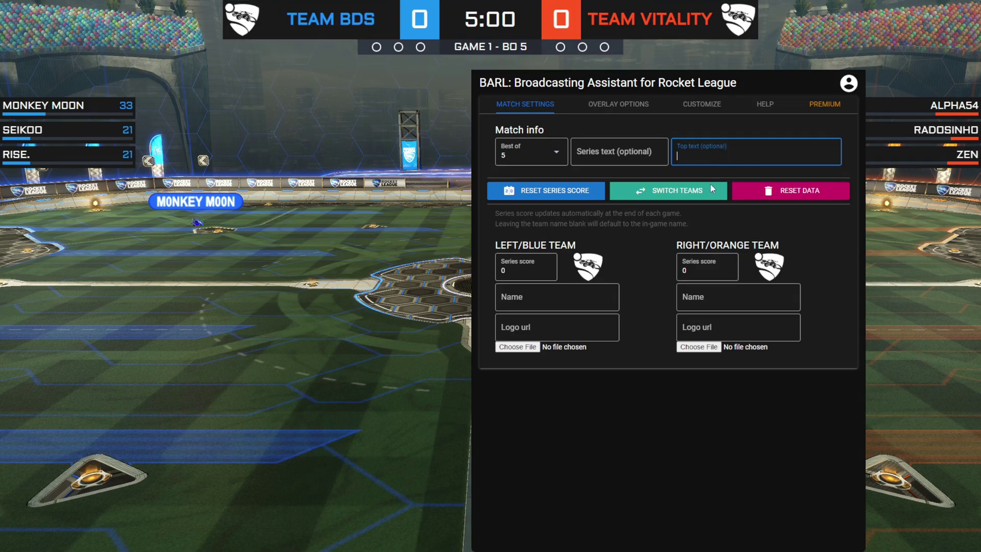
{"action": "left_click", "coordinate": [612, 233]}
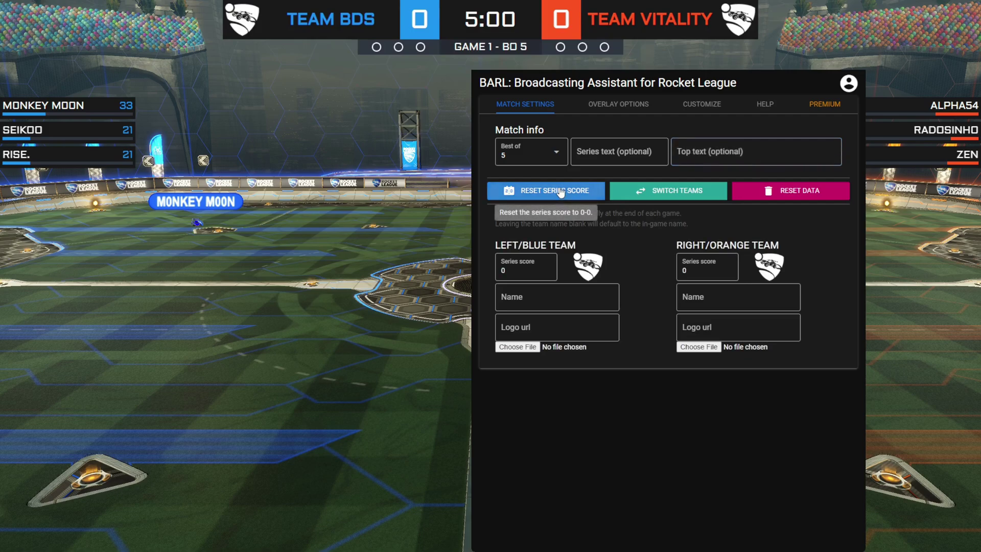
Reset the series score, then set blue to 2 and orange to 1
{"action": "left_click", "coordinate": [548, 267]}
{"action": "left_click", "coordinate": [548, 266]}
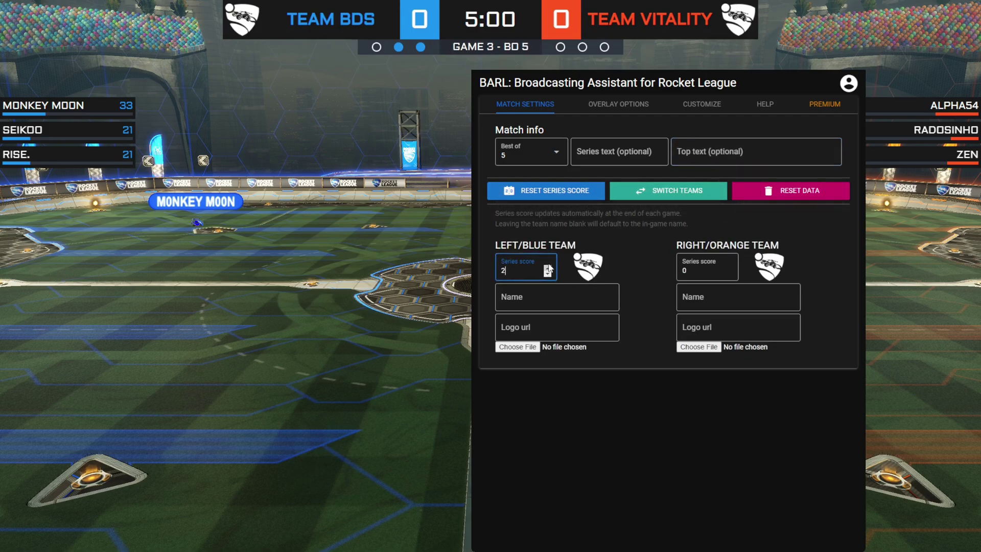
{"action": "left_click", "coordinate": [729, 267]}
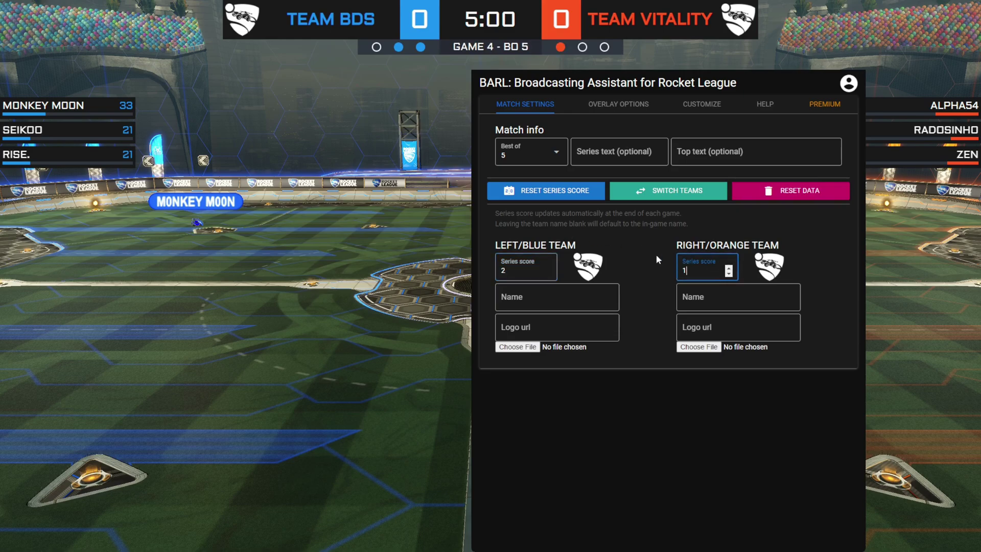
{"action": "left_click", "coordinate": [561, 197]}
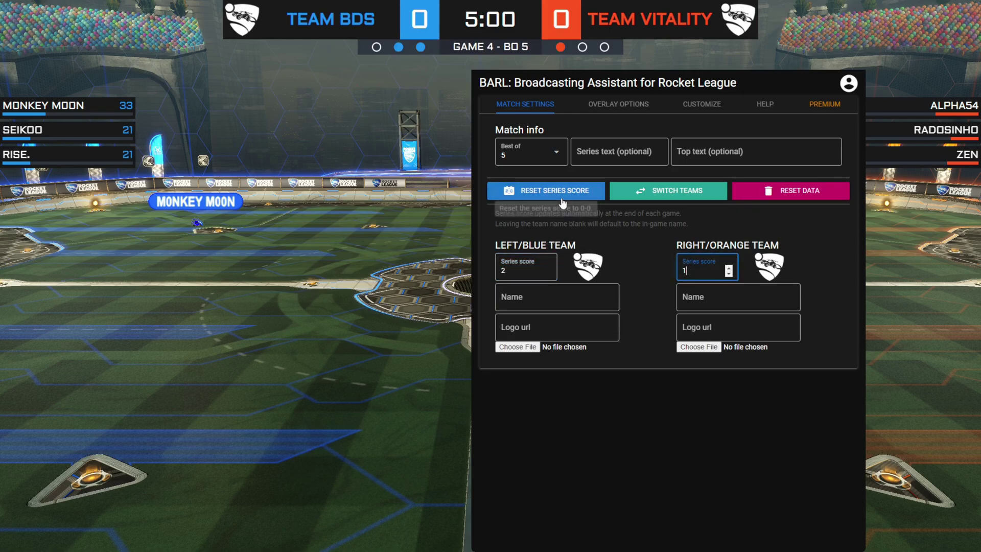
{"action": "left_click", "coordinate": [562, 198]}
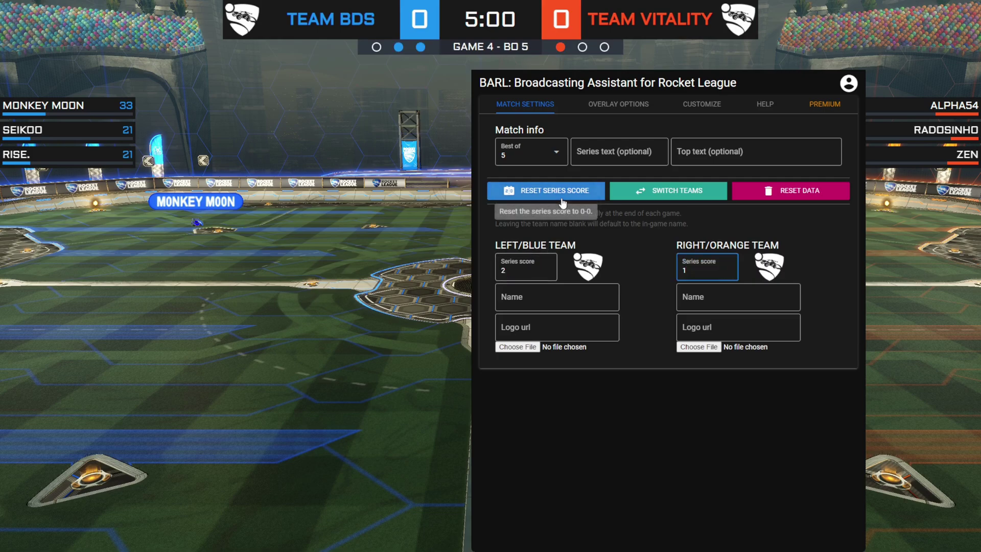
{"action": "left_click", "coordinate": [562, 197]}
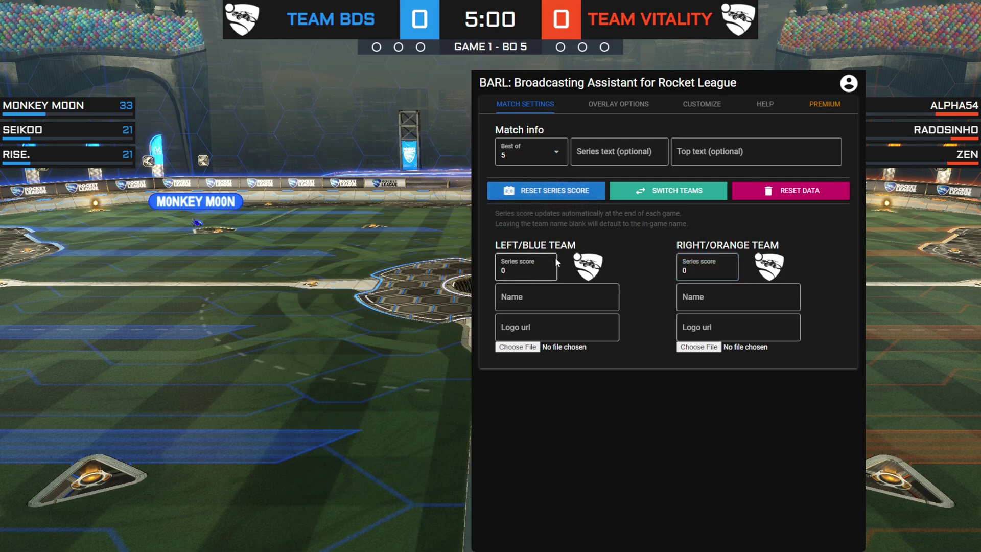
{"action": "left_click", "coordinate": [552, 266]}
{"action": "left_click", "coordinate": [552, 266]}
{"action": "left_click", "coordinate": [729, 268]}
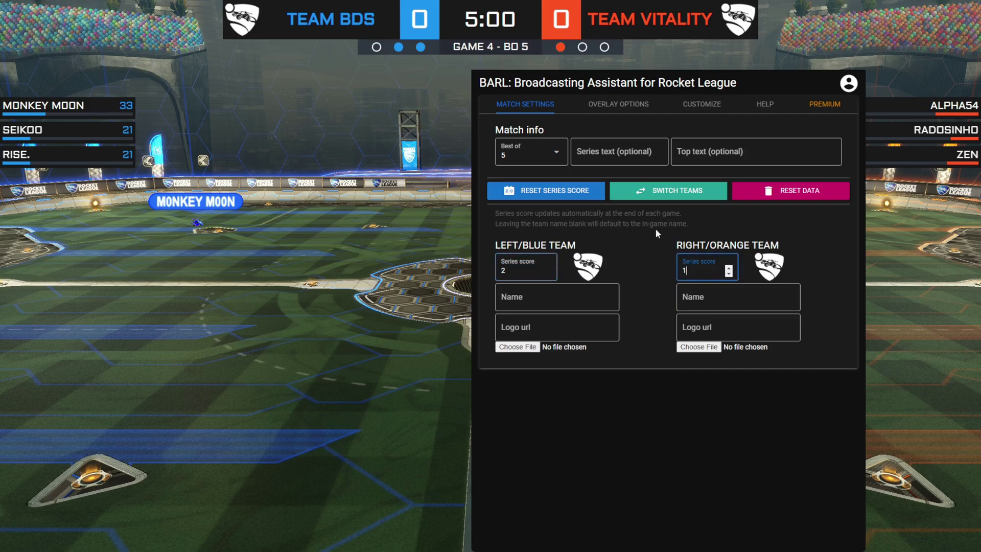
Try Switch Teams, then name the blue team 'Example'
{"action": "left_click", "coordinate": [648, 199]}
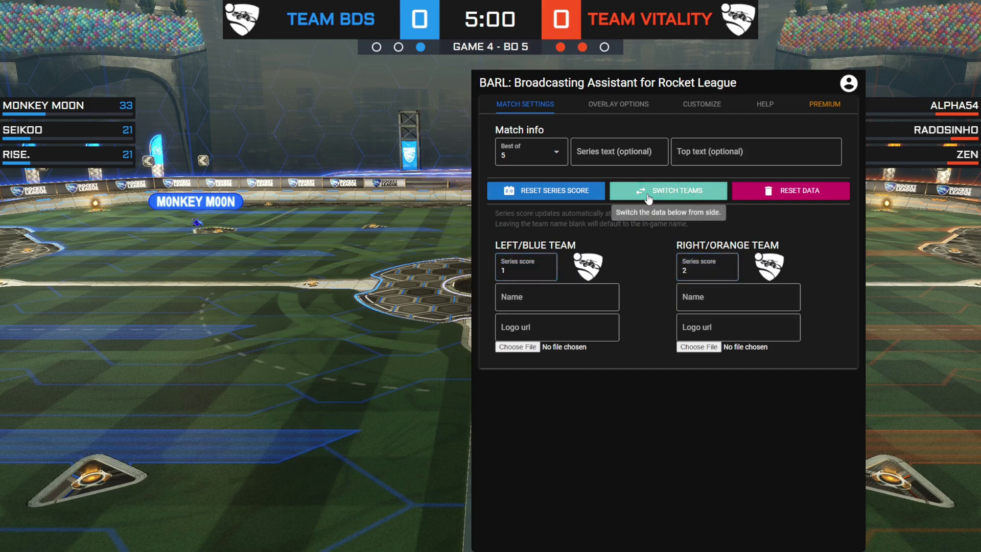
{"action": "left_click", "coordinate": [648, 198]}
{"action": "left_click", "coordinate": [554, 297]}
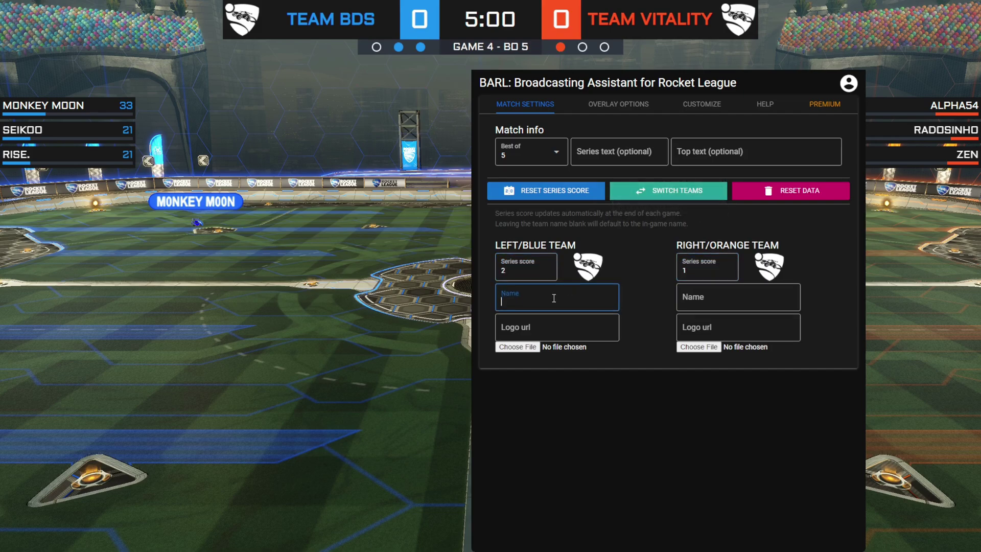
{"action": "type", "text": "Example"}
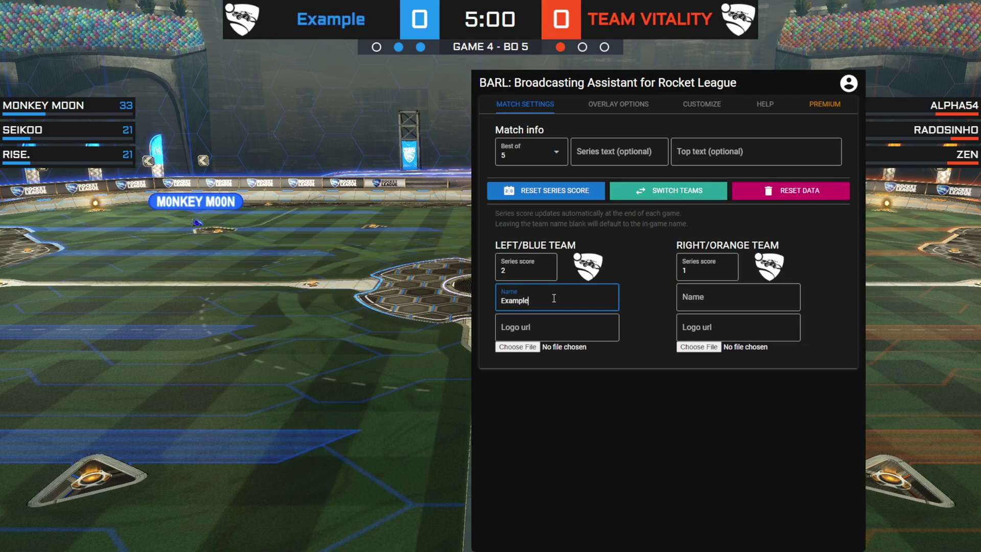
Switch teams so Example moves to orange, then clear all team names and scores
{"action": "left_click", "coordinate": [665, 197]}
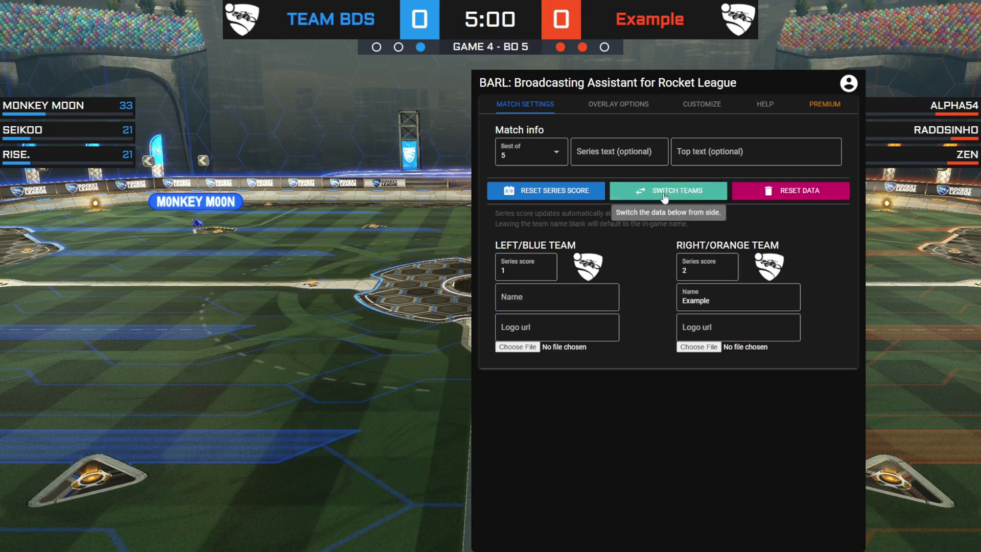
{"action": "left_click", "coordinate": [665, 197]}
{"action": "left_click", "coordinate": [664, 197]}
{"action": "left_click", "coordinate": [665, 196]}
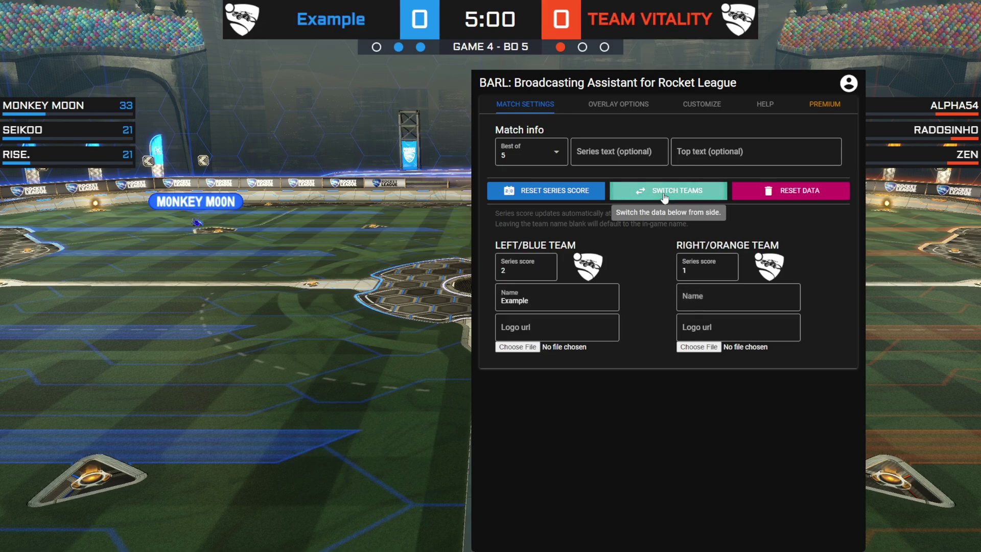
{"action": "left_click", "coordinate": [664, 197]}
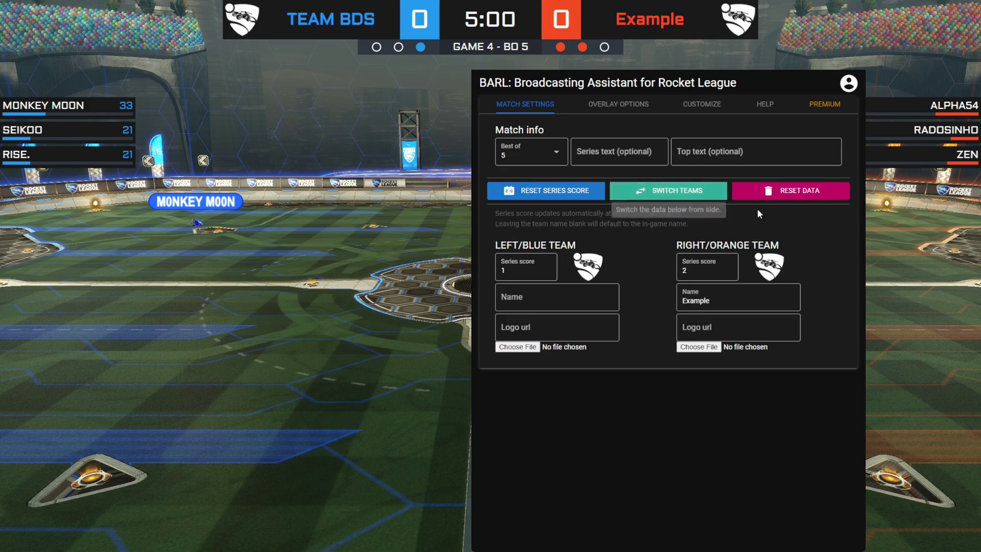
{"action": "left_click", "coordinate": [781, 197]}
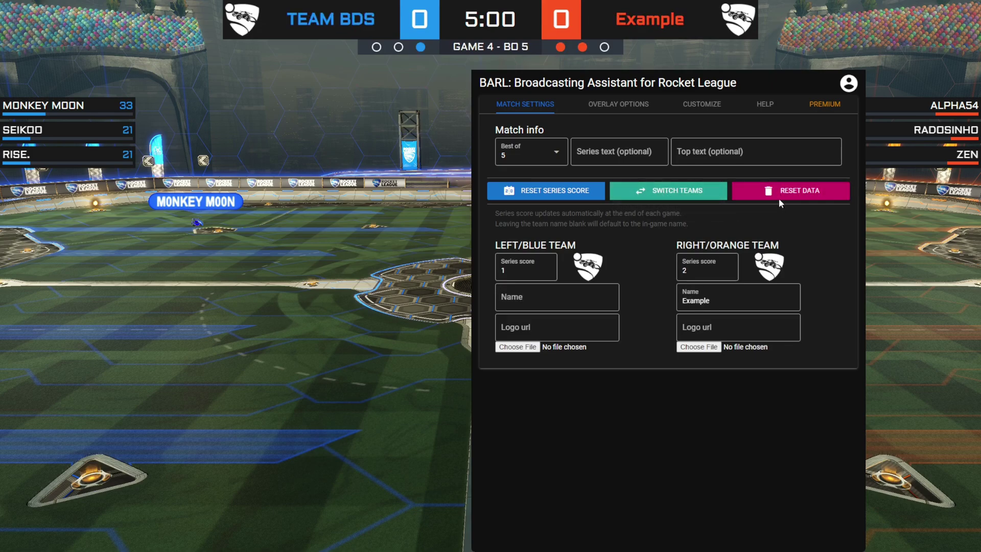
{"action": "left_click", "coordinate": [781, 197]}
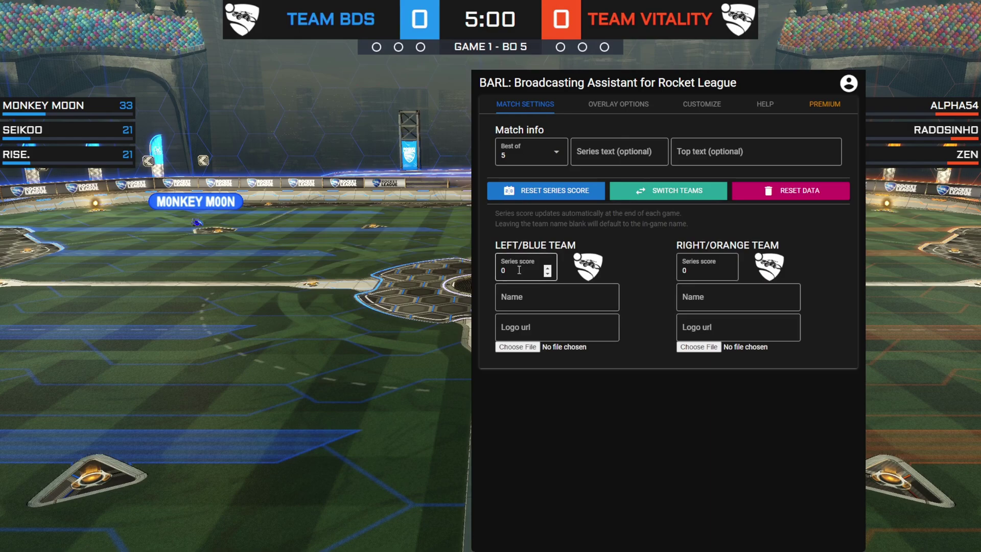
Raise and lower both series score spinners, ending at 0–0
{"action": "left_click", "coordinate": [548, 268]}
{"action": "left_click", "coordinate": [548, 269]}
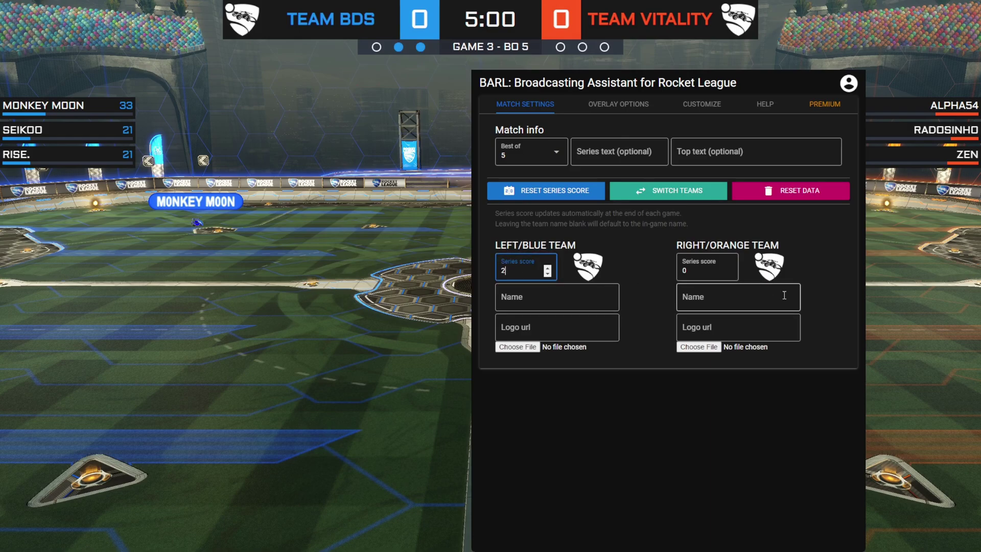
{"action": "left_click", "coordinate": [729, 268]}
{"action": "left_click", "coordinate": [729, 268]}
{"action": "left_click", "coordinate": [729, 267]}
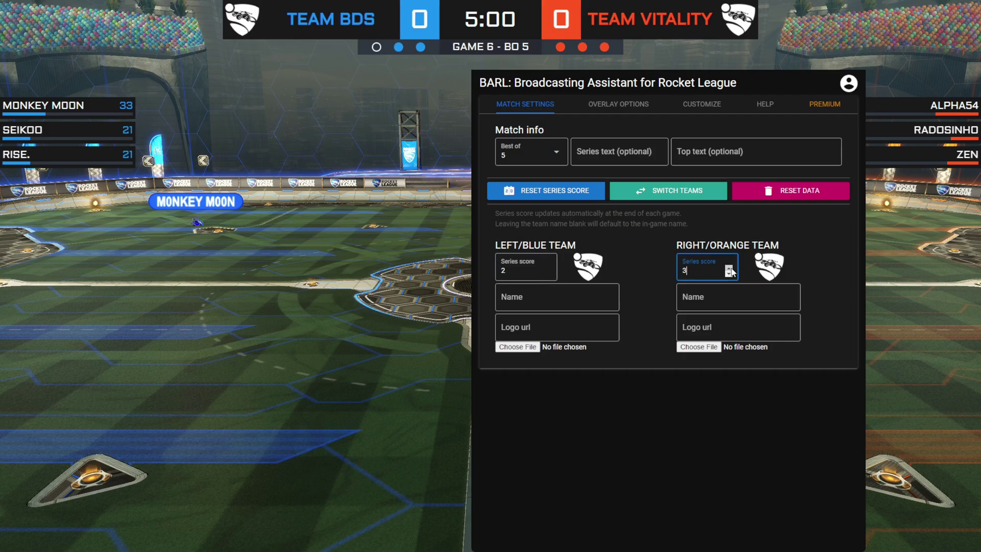
{"action": "left_click", "coordinate": [729, 273]}
{"action": "left_click", "coordinate": [730, 273]}
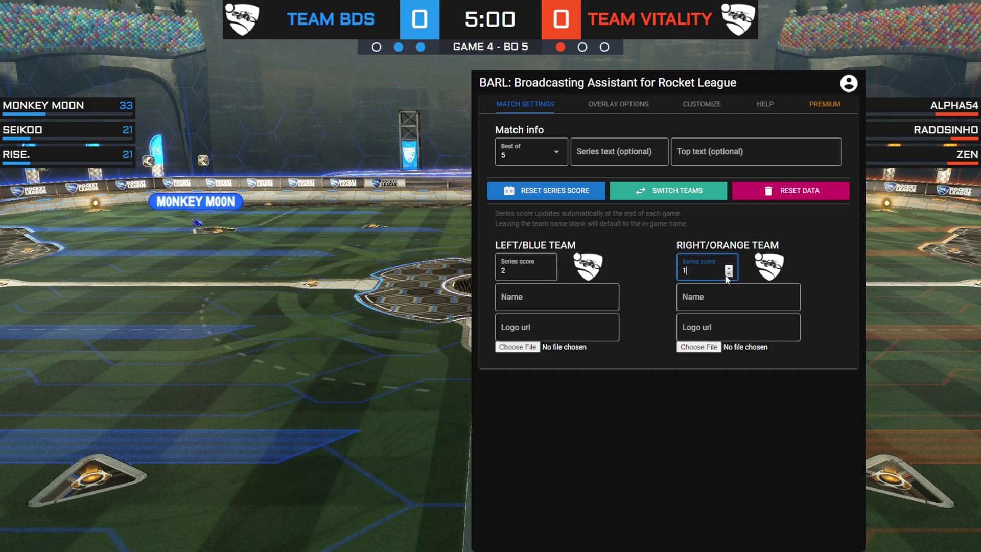
{"action": "left_click", "coordinate": [547, 275]}
{"action": "left_click", "coordinate": [729, 273]}
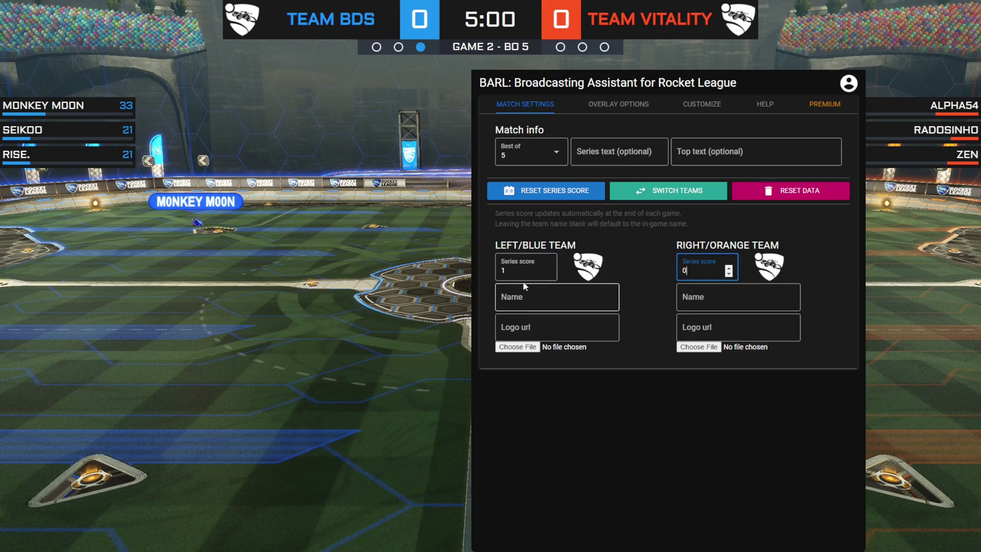
Type 2 into the blue Series score field, then lower it to 1
{"action": "left_click", "coordinate": [505, 270]}
{"action": "type", "text": "2"}
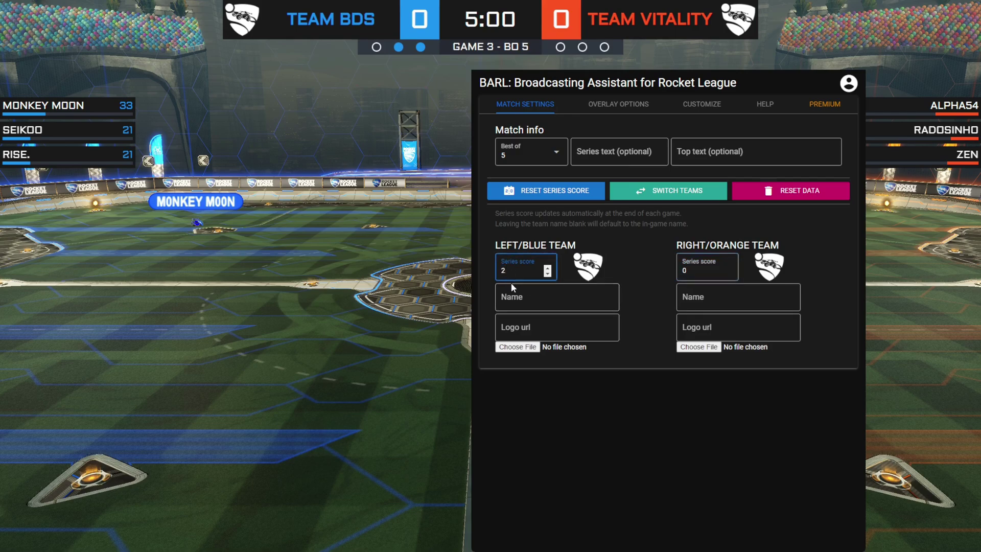
{"action": "left_click", "coordinate": [512, 287]}
{"action": "left_click", "coordinate": [518, 274]}
{"action": "left_click", "coordinate": [547, 275]}
Name the blue team 'Left team' and the orange team 'Right team text'
{"action": "left_click", "coordinate": [541, 299]}
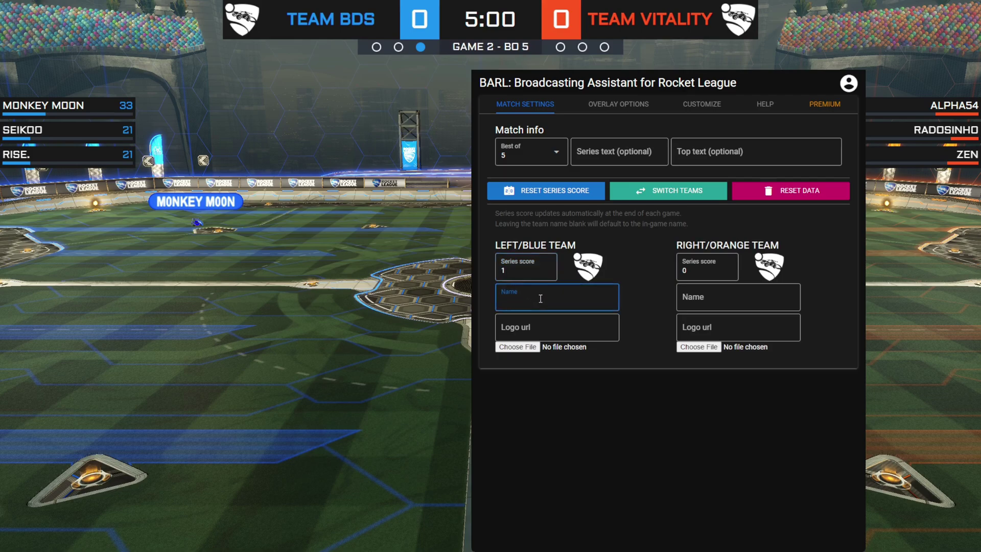
{"action": "type", "text": "Left team"}
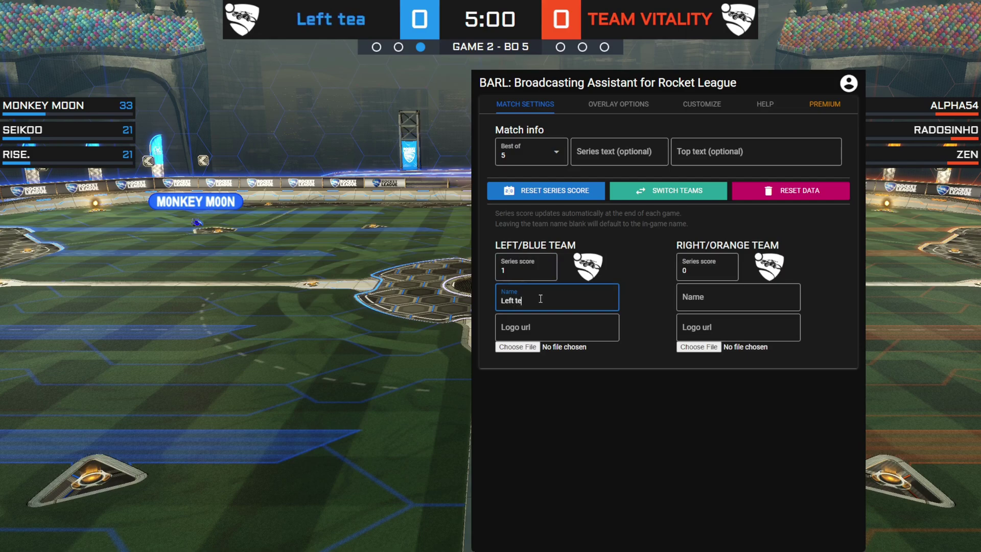
{"action": "left_click", "coordinate": [686, 309]}
{"action": "type", "text": "Rig"}
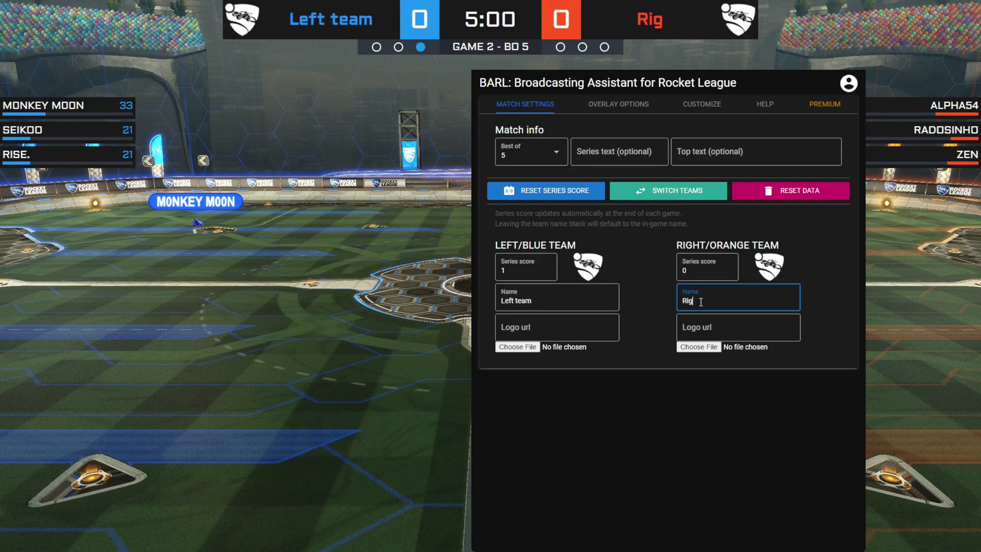
{"action": "type", "text": "ht team"}
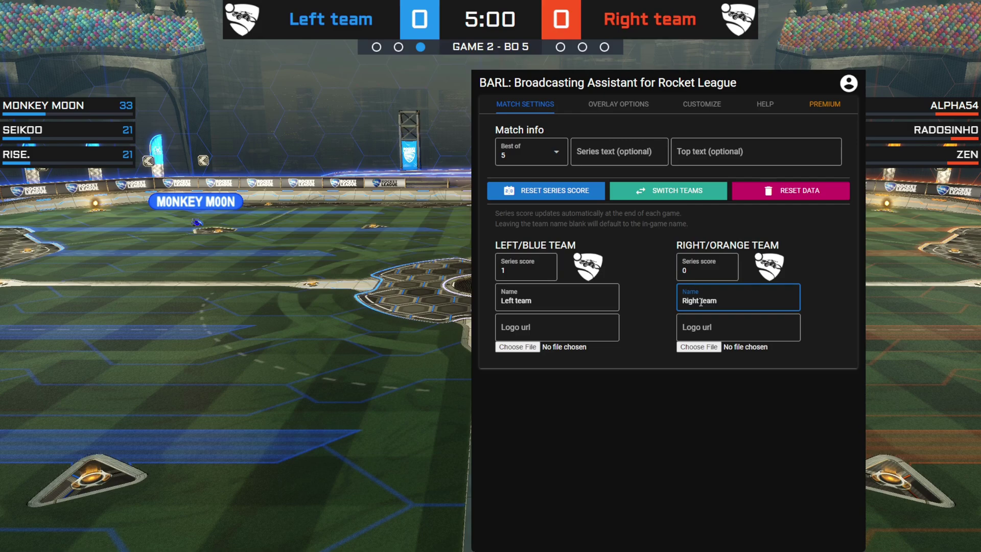
{"action": "type", "text": " text"}
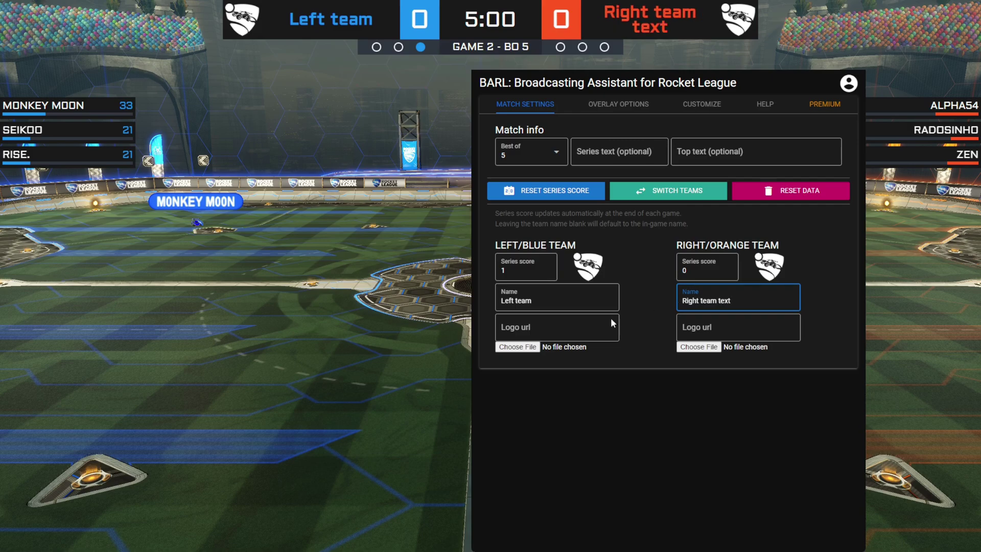
Choose an image file for the blue team's logo
{"action": "left_click", "coordinate": [544, 328]}
{"action": "left_click", "coordinate": [700, 330]}
{"action": "left_click", "coordinate": [559, 328]}
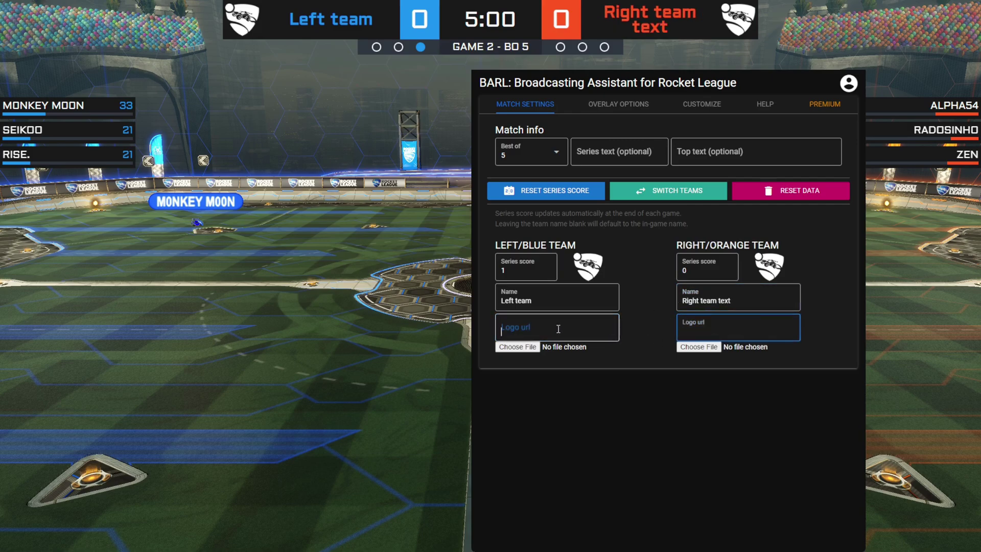
{"action": "left_click", "coordinate": [511, 404]}
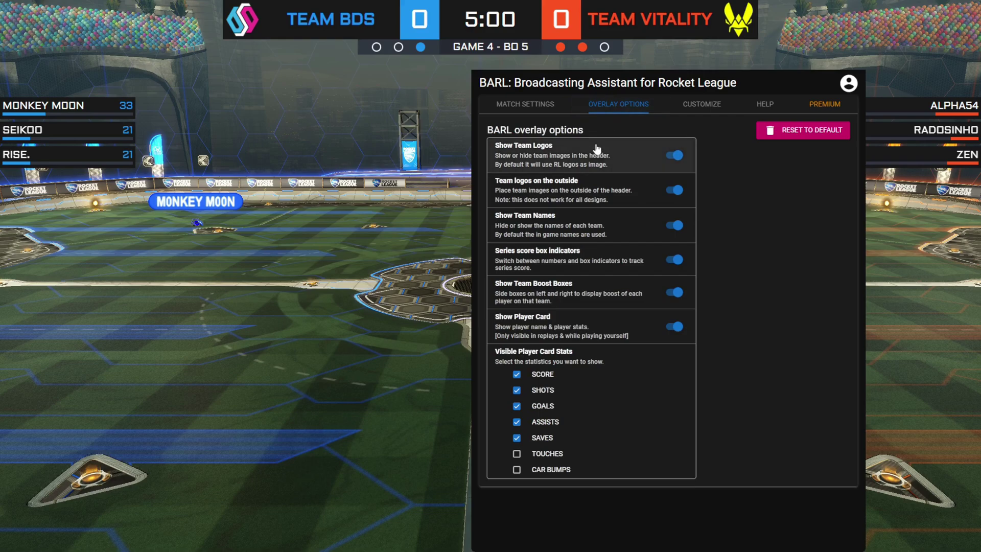
Toggle the header team logos off and on, leaving them shown
{"action": "left_click", "coordinate": [597, 150]}
{"action": "left_click", "coordinate": [597, 151]}
{"action": "left_click", "coordinate": [597, 154]}
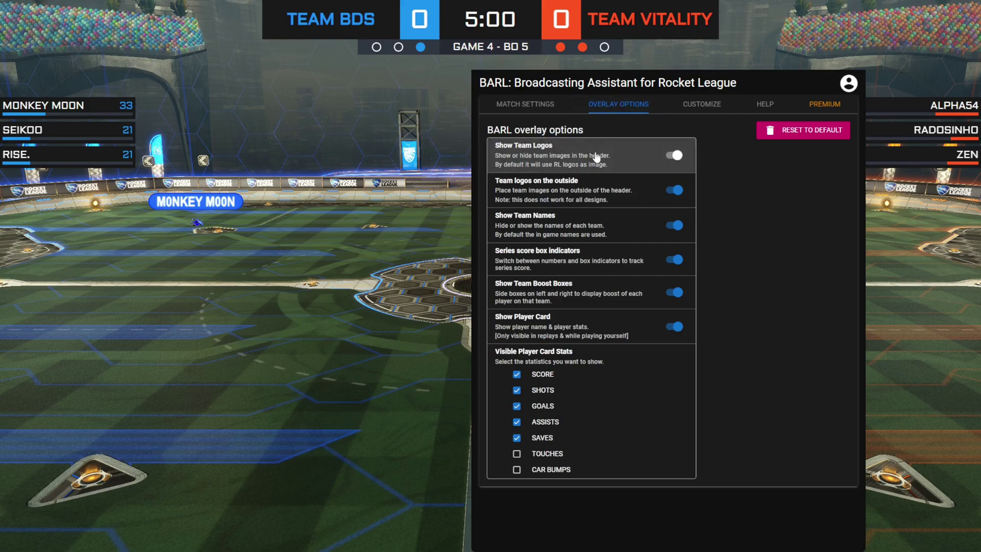
{"action": "left_click", "coordinate": [597, 156]}
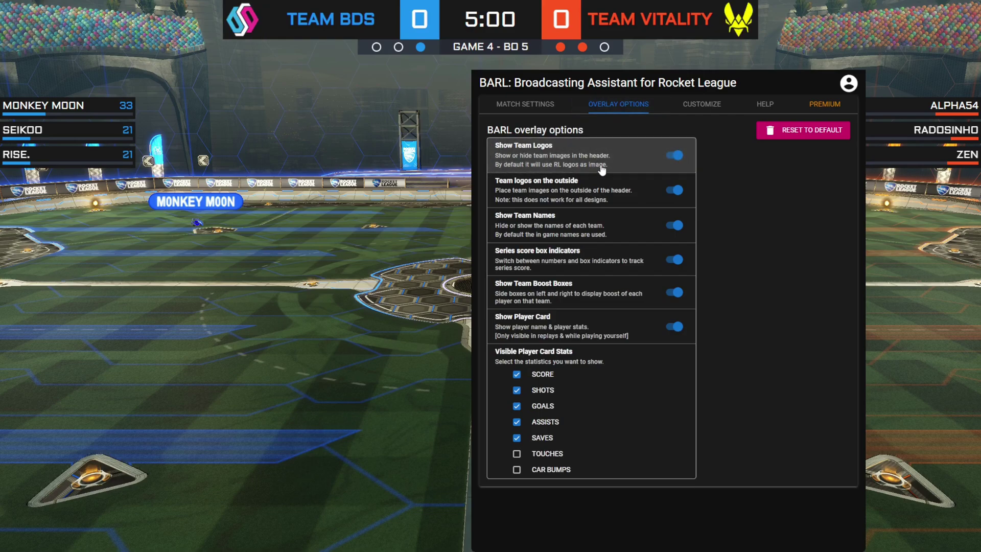
{"action": "left_click", "coordinate": [603, 167]}
{"action": "left_click", "coordinate": [603, 167]}
Toggle the logo placement between inside and outside, leaving logos outside the header
{"action": "left_click", "coordinate": [583, 190]}
{"action": "left_click", "coordinate": [583, 190]}
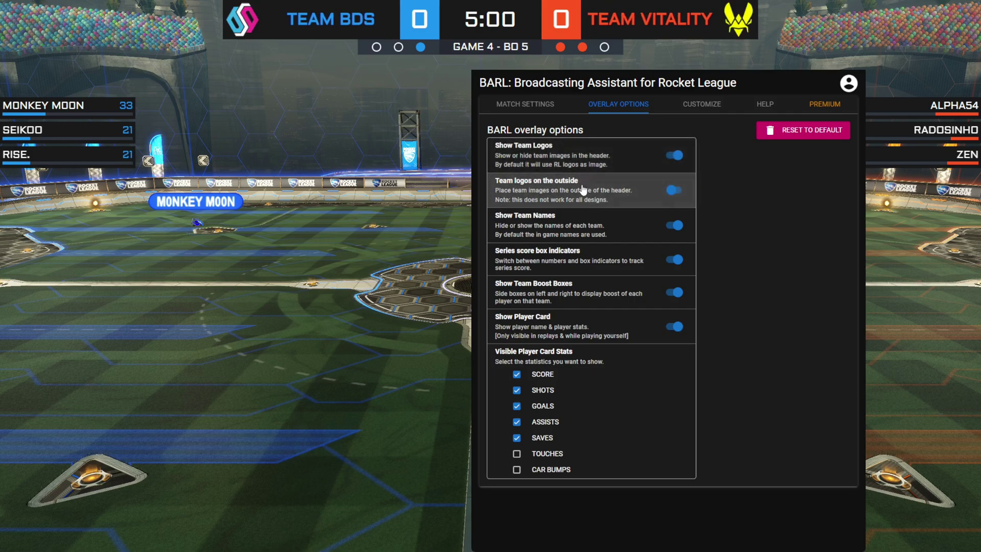
{"action": "left_click", "coordinate": [583, 190]}
{"action": "left_click", "coordinate": [583, 190]}
{"action": "left_click", "coordinate": [584, 190]}
{"action": "left_click", "coordinate": [583, 190]}
{"action": "left_click", "coordinate": [583, 190]}
{"action": "left_click", "coordinate": [583, 190]}
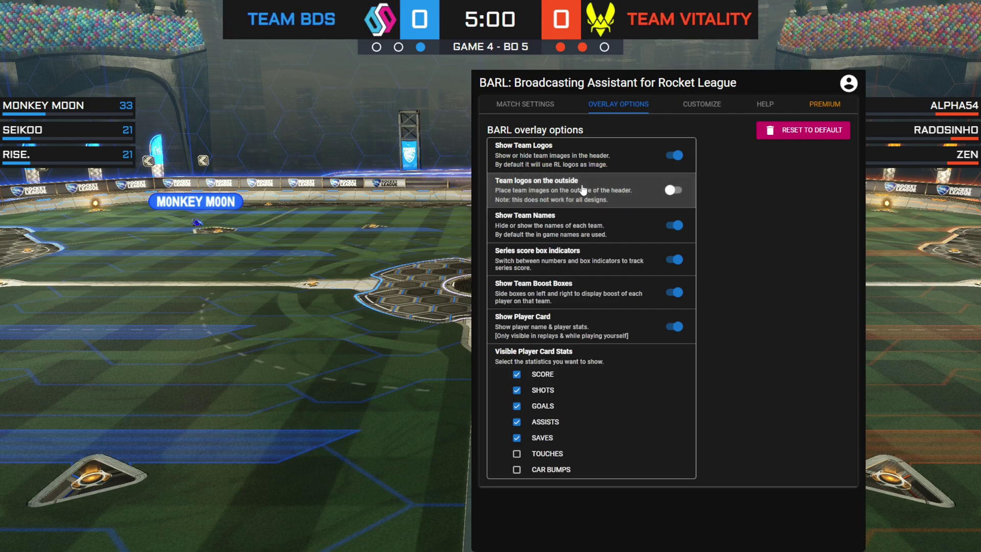
{"action": "left_click", "coordinate": [583, 190]}
{"action": "left_click", "coordinate": [583, 190]}
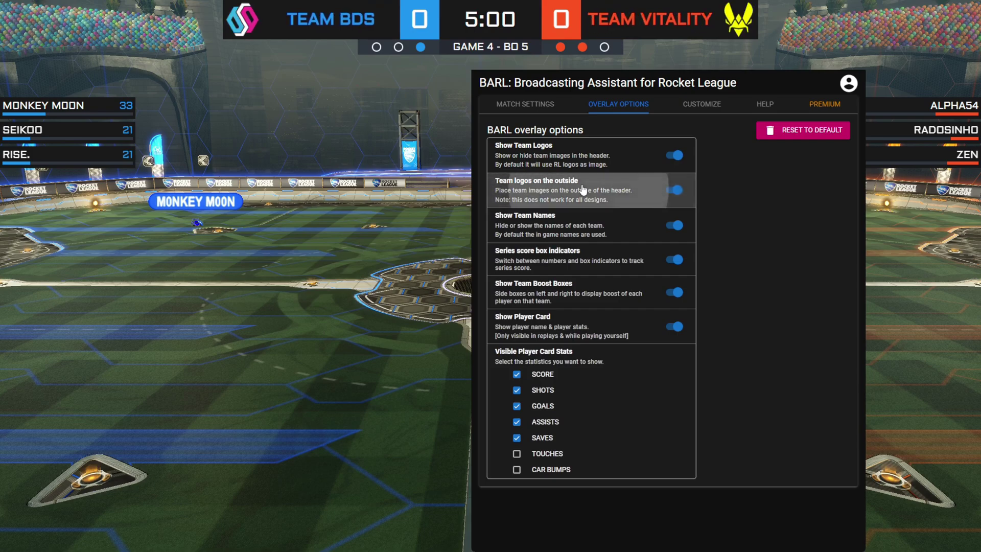
Turn on Show Team Names so TEAM BDS and TEAM VITALITY appear in the header
{"action": "left_click", "coordinate": [569, 232]}
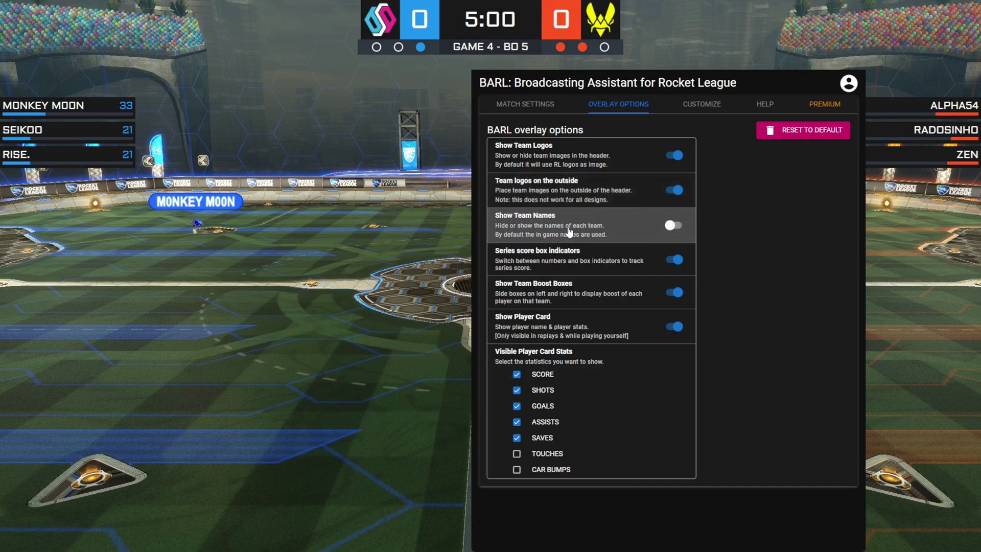
{"action": "left_click", "coordinate": [569, 231]}
{"action": "left_click", "coordinate": [570, 231]}
{"action": "left_click", "coordinate": [570, 232]}
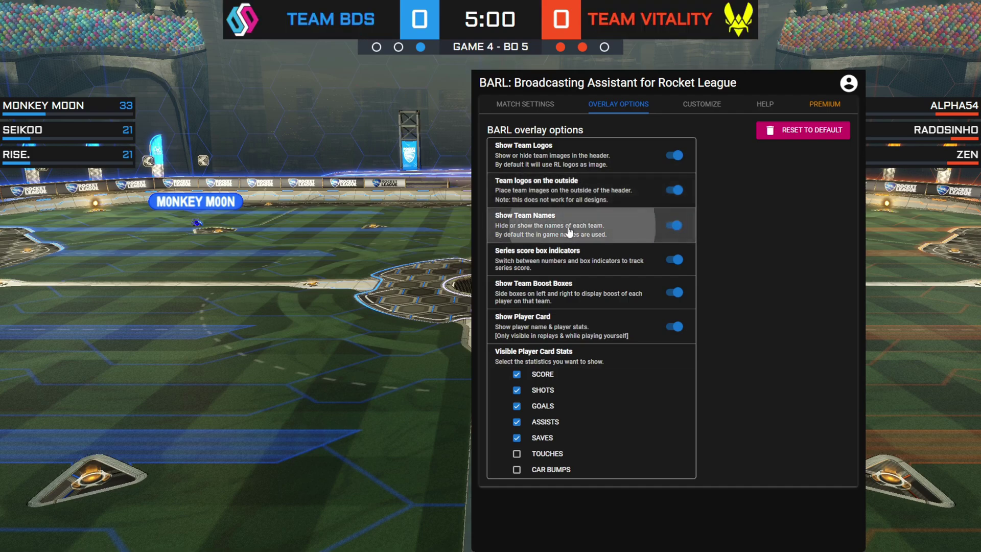
{"action": "left_click", "coordinate": [570, 231]}
{"action": "left_click", "coordinate": [570, 231]}
{"action": "left_click", "coordinate": [570, 231]}
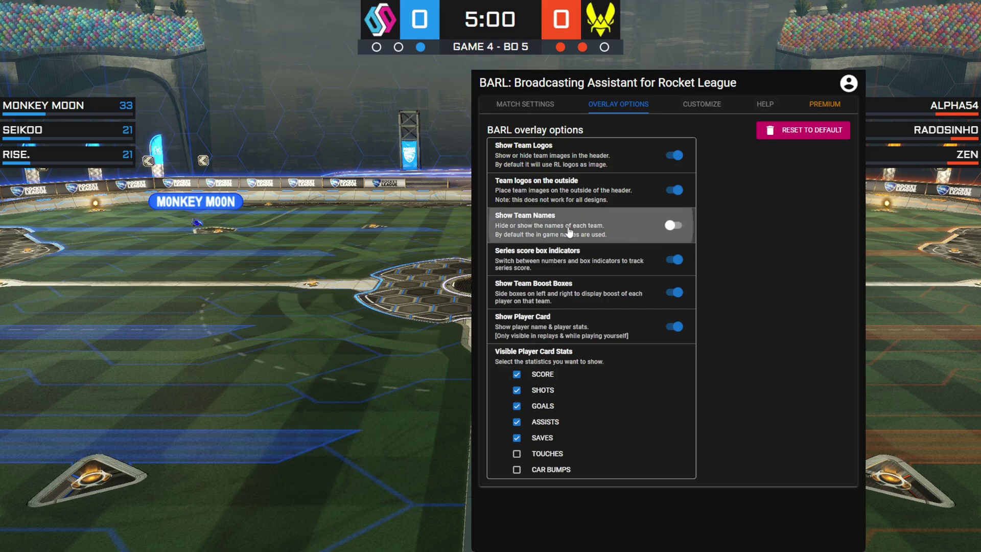
{"action": "left_click", "coordinate": [569, 232]}
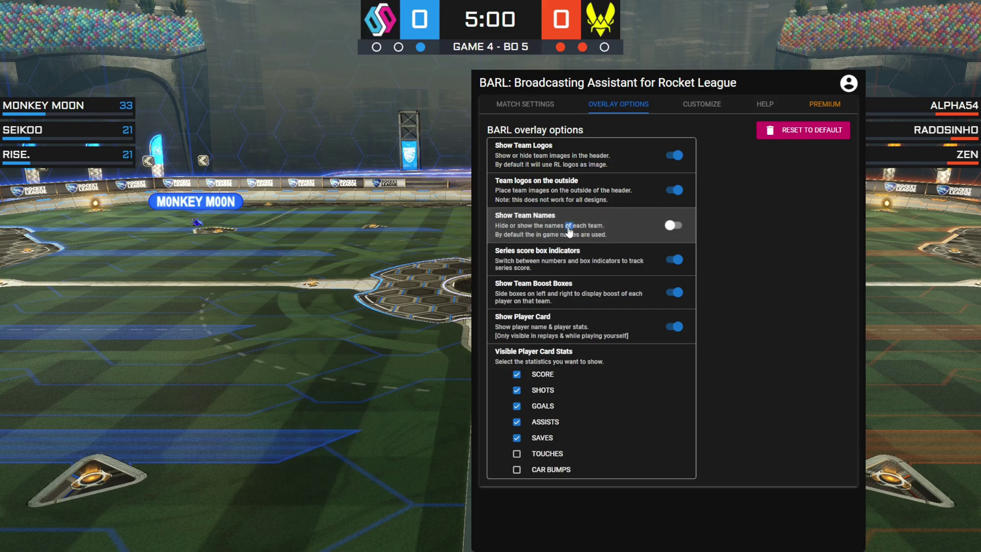
{"action": "left_click", "coordinate": [569, 231]}
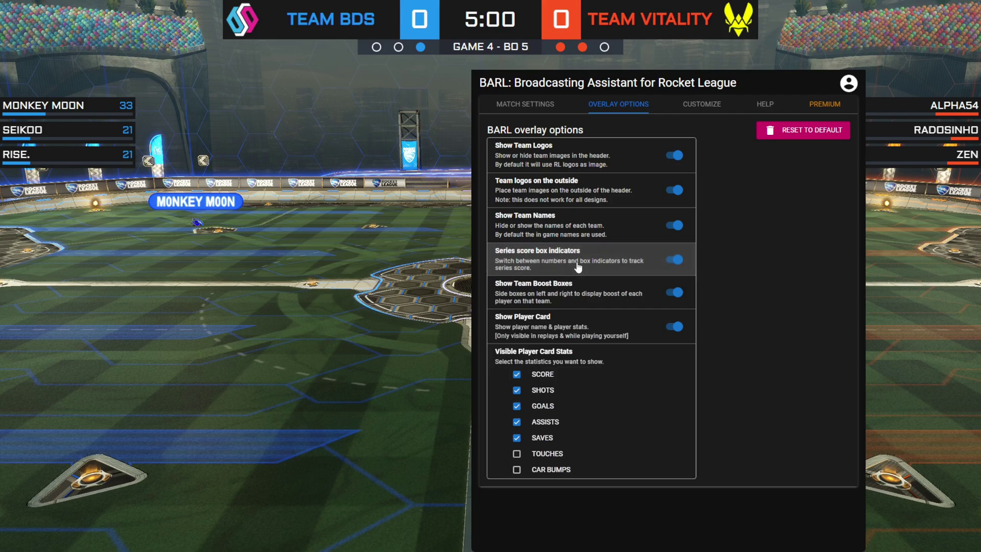
Keep the series dot indicators and hide the side team boost boxes
{"action": "left_click", "coordinate": [578, 267]}
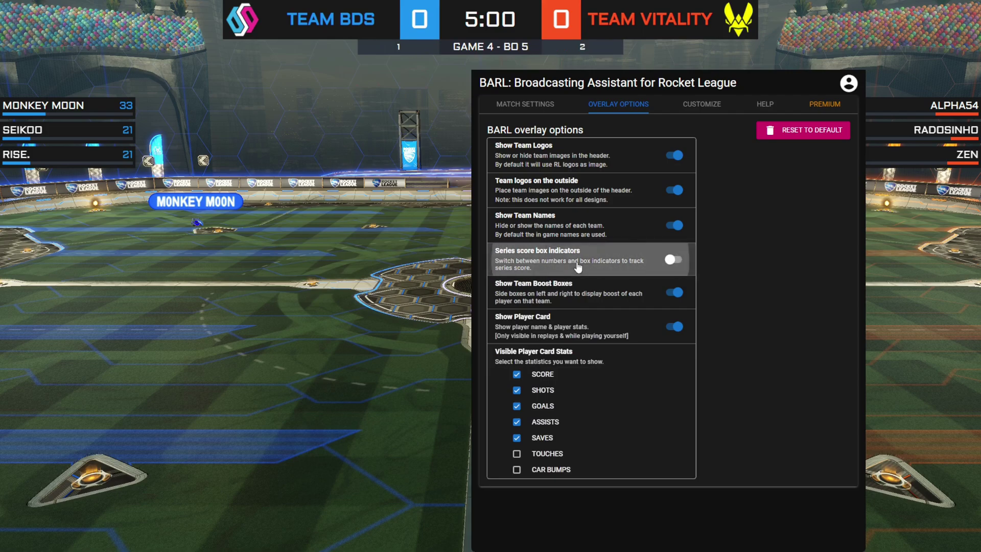
{"action": "left_click", "coordinate": [578, 267]}
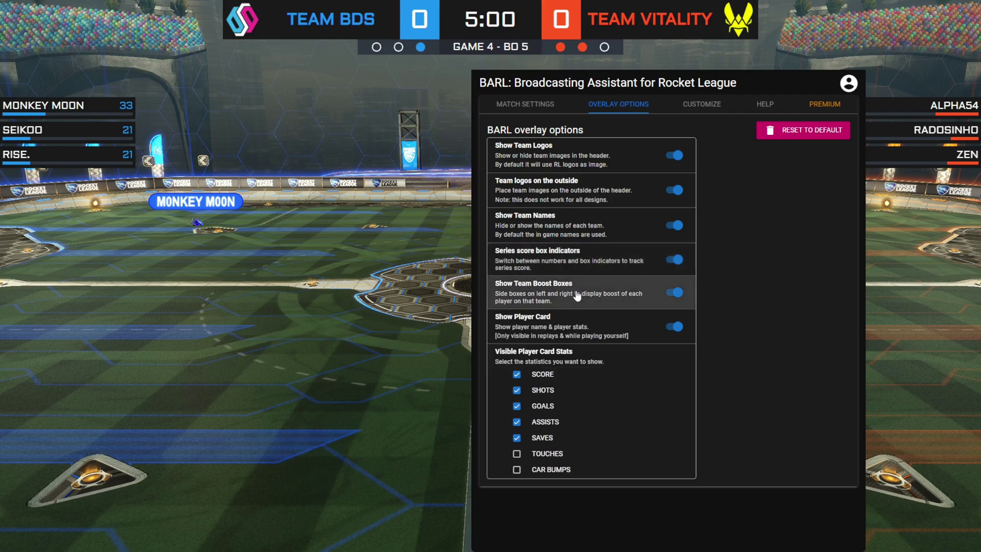
{"action": "left_click", "coordinate": [577, 295]}
{"action": "left_click", "coordinate": [578, 295]}
{"action": "left_click", "coordinate": [578, 295]}
{"action": "left_click", "coordinate": [577, 296]}
{"action": "left_click", "coordinate": [578, 295]}
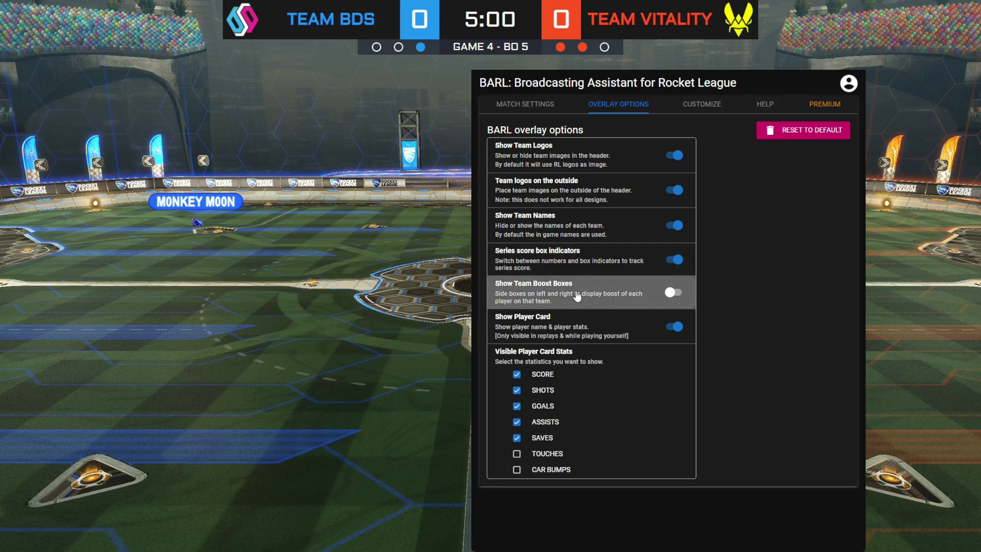
{"action": "left_click", "coordinate": [578, 295]}
{"action": "left_click", "coordinate": [577, 296]}
Turn the team boost boxes back on and leave the player card shown
{"action": "left_click", "coordinate": [577, 296]}
{"action": "left_click", "coordinate": [600, 327]}
{"action": "left_click", "coordinate": [600, 329]}
{"action": "left_click", "coordinate": [600, 329]}
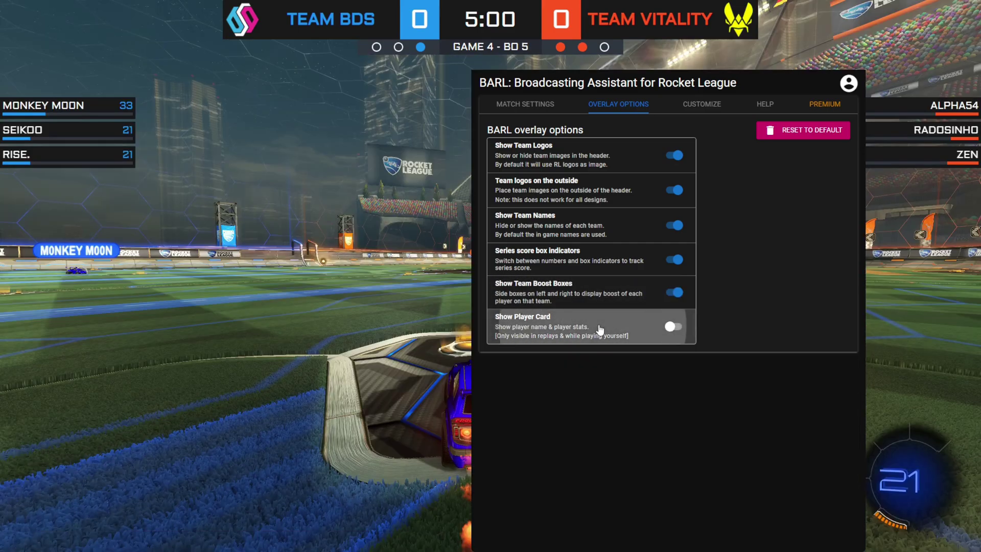
{"action": "left_click", "coordinate": [600, 329]}
{"action": "left_click", "coordinate": [600, 329]}
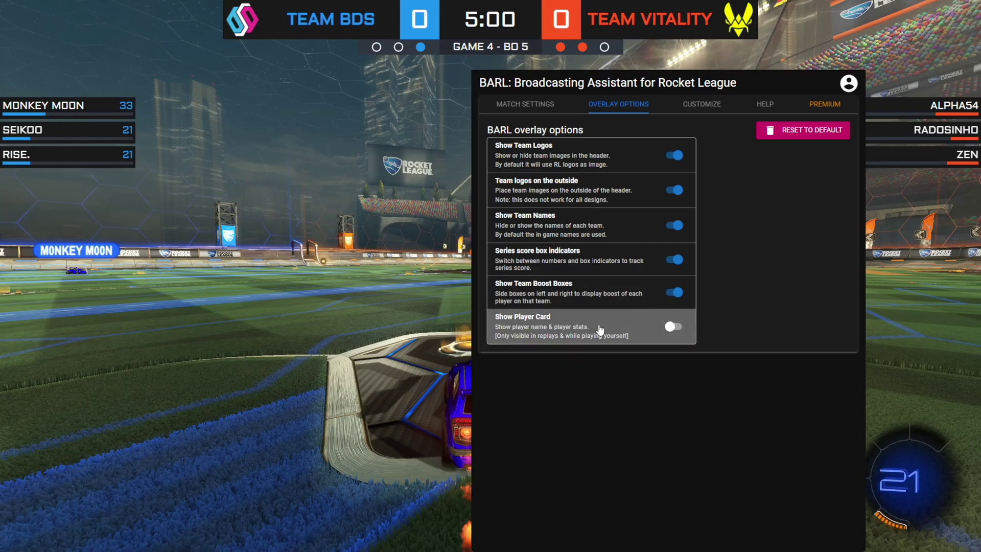
{"action": "left_click", "coordinate": [600, 329]}
{"action": "left_click", "coordinate": [600, 329]}
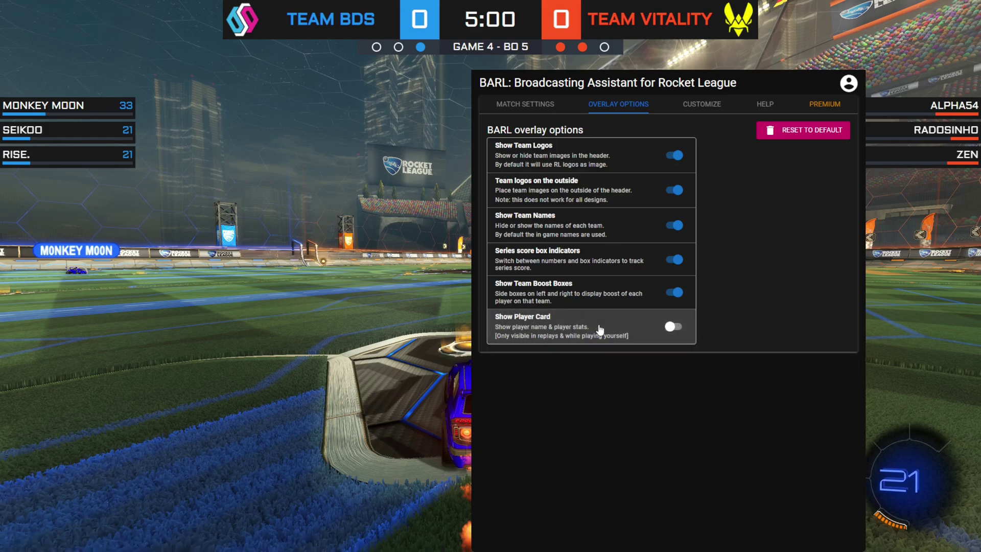
{"action": "left_click", "coordinate": [600, 328]}
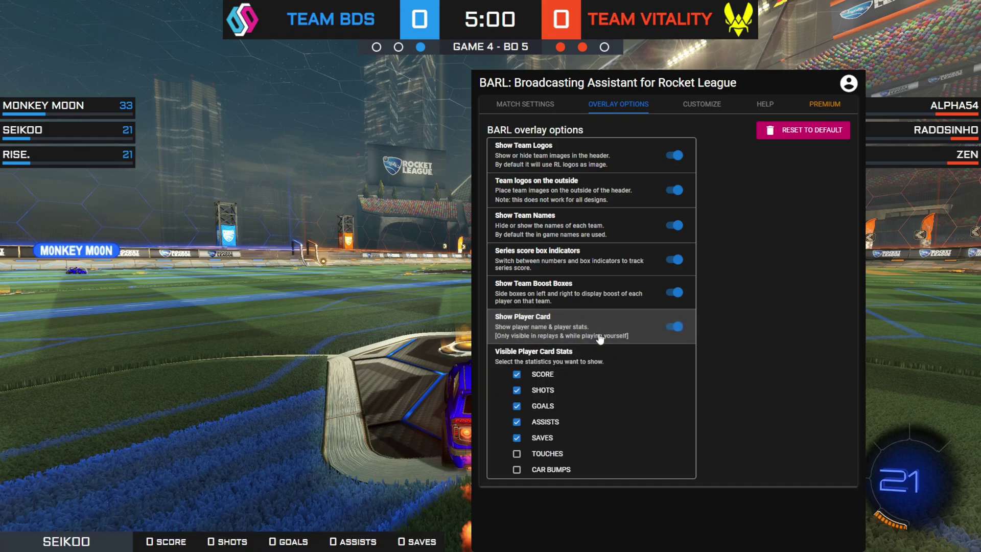
Toggle player card stats: drop GOALS, then add TOUCHES and CAR BUMPS
{"action": "left_click", "coordinate": [557, 377]}
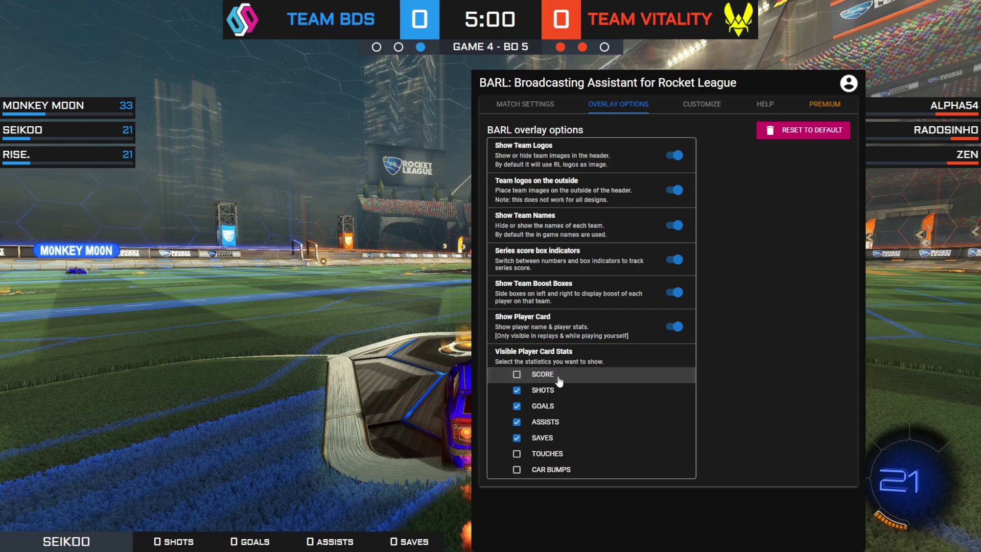
{"action": "left_click", "coordinate": [559, 380]}
{"action": "left_click", "coordinate": [554, 392]}
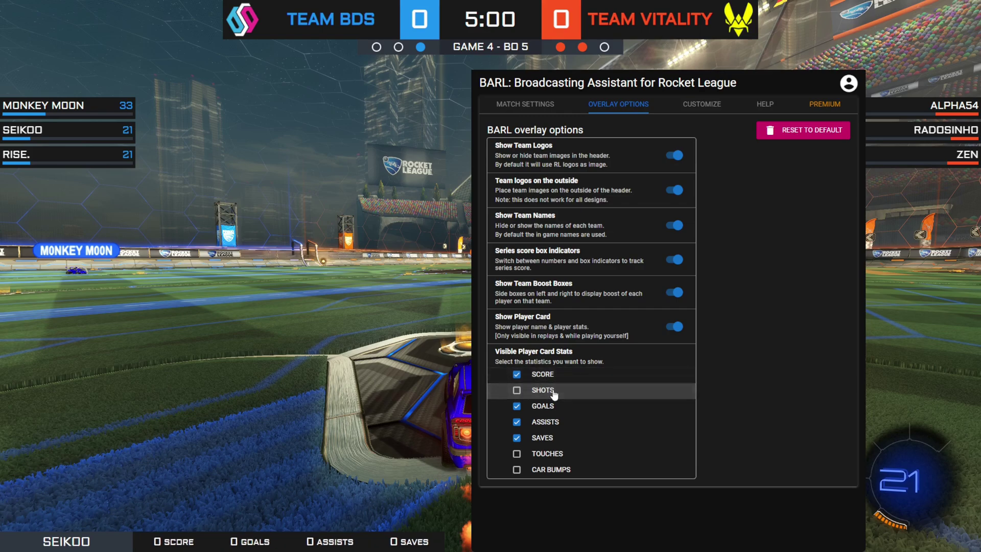
{"action": "left_click", "coordinate": [554, 393]}
{"action": "left_click", "coordinate": [554, 408]}
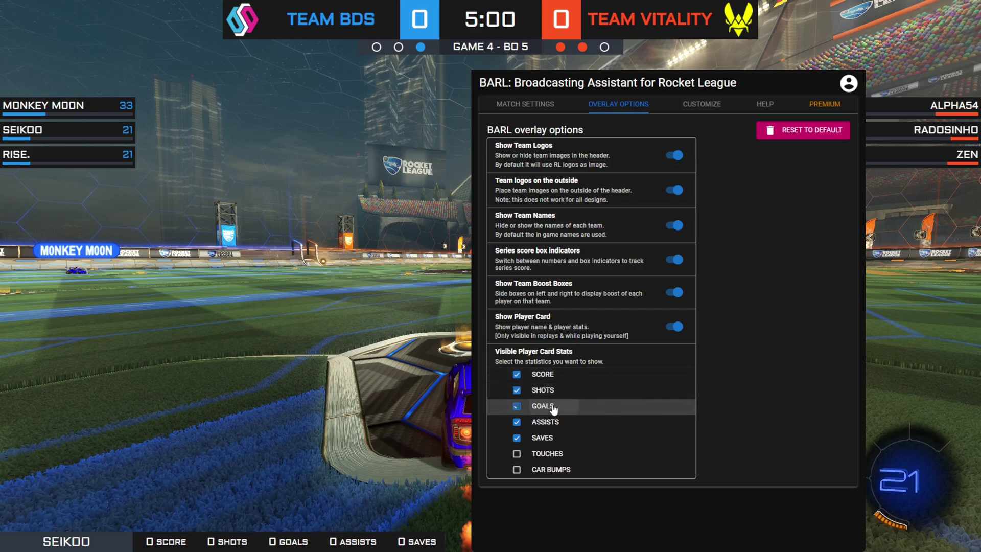
{"action": "left_click", "coordinate": [548, 437]}
{"action": "left_click", "coordinate": [548, 438]}
{"action": "left_click", "coordinate": [551, 453]}
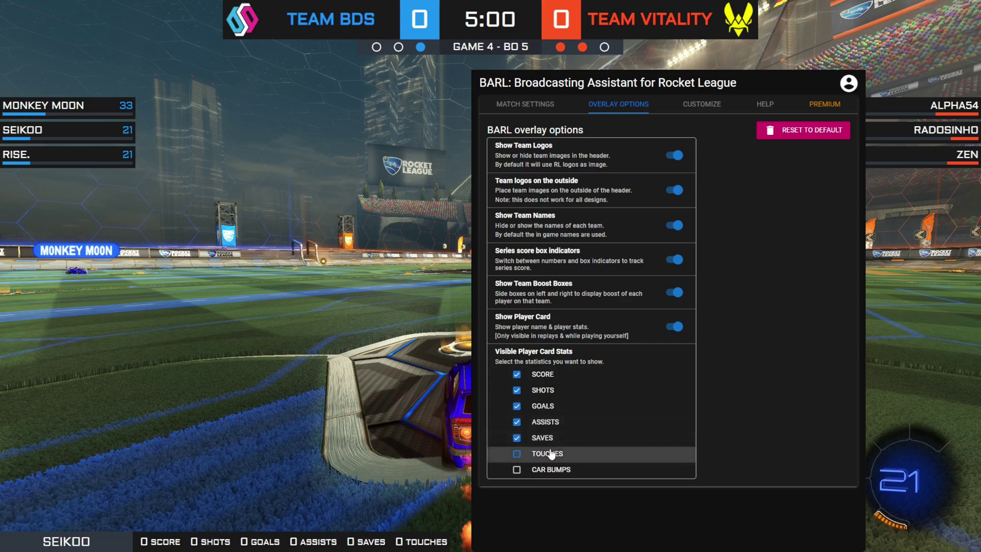
{"action": "left_click", "coordinate": [549, 471]}
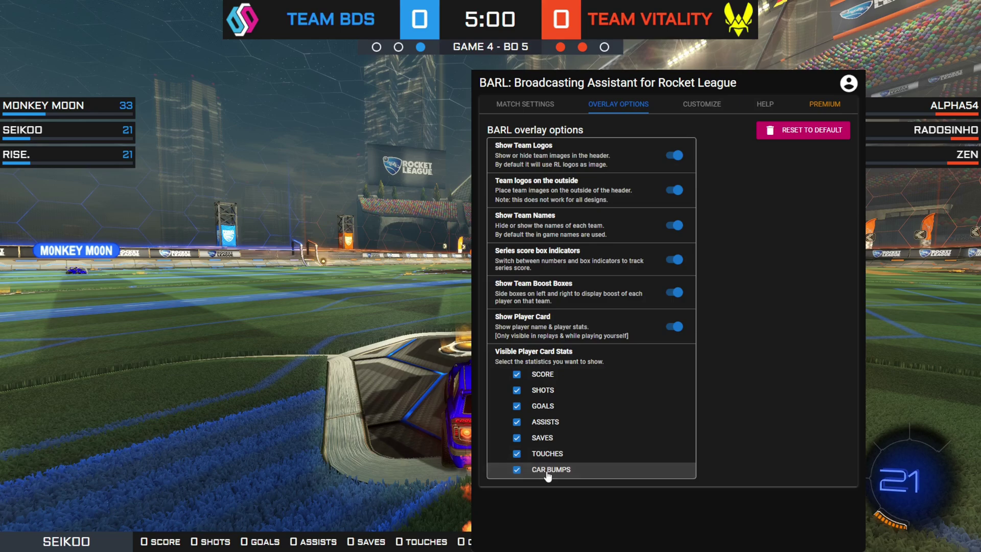
Untick every player card stat, then tick SHOTS and SCORE back on
{"action": "left_click", "coordinate": [549, 470]}
{"action": "left_click", "coordinate": [549, 454]}
{"action": "left_click", "coordinate": [548, 437]}
{"action": "left_click", "coordinate": [549, 422]}
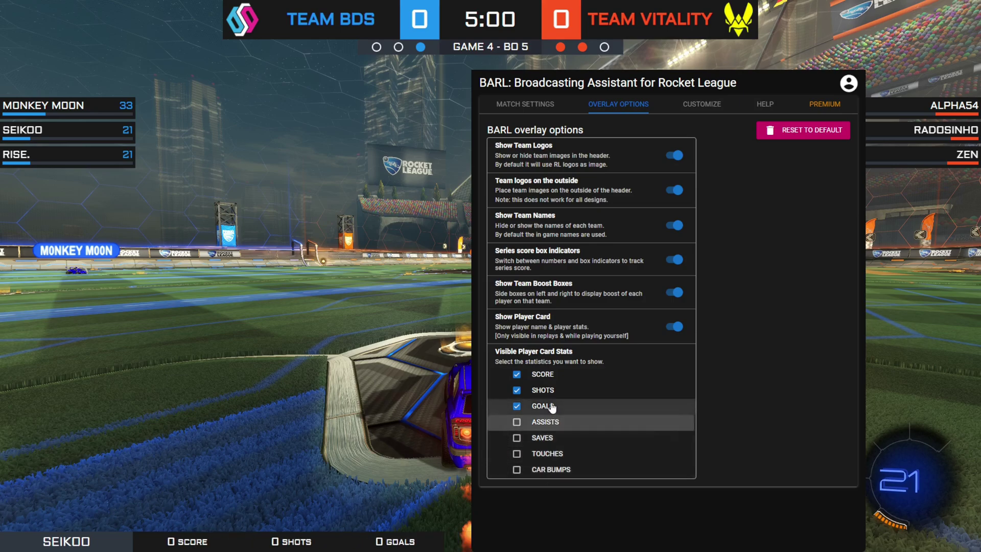
{"action": "left_click", "coordinate": [551, 406]}
{"action": "left_click", "coordinate": [551, 391]}
{"action": "left_click", "coordinate": [551, 375]}
{"action": "left_click", "coordinate": [553, 390]}
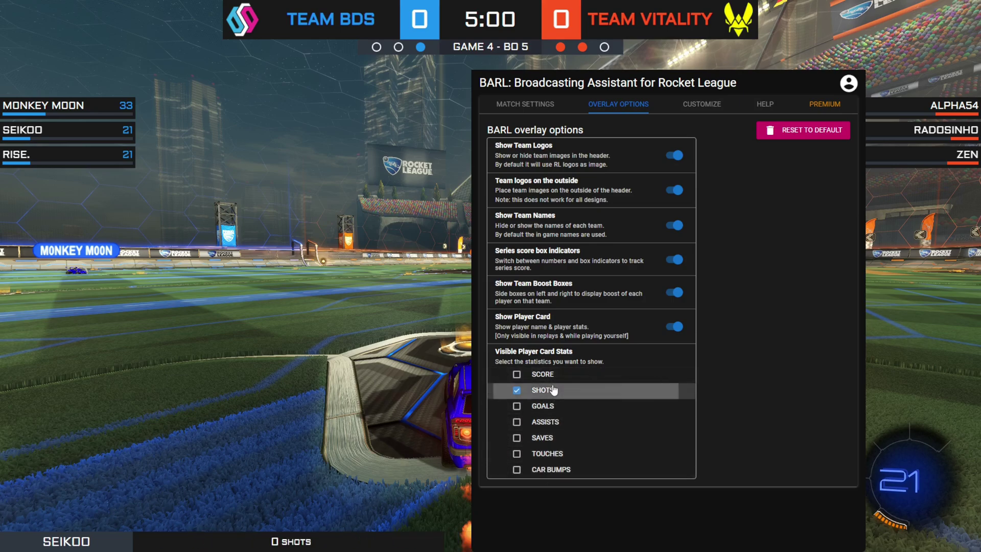
{"action": "left_click", "coordinate": [552, 375]}
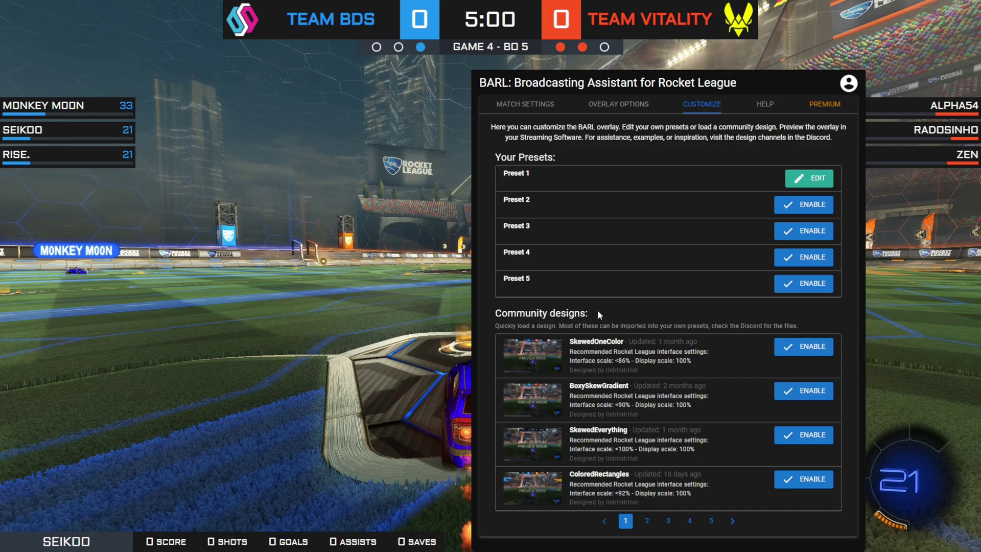
Try the SkewedOneColor, BoxySkewGradient, SkewedEverything and ColoredRectangles community designs
{"action": "left_click", "coordinate": [797, 349]}
{"action": "left_click", "coordinate": [796, 402]}
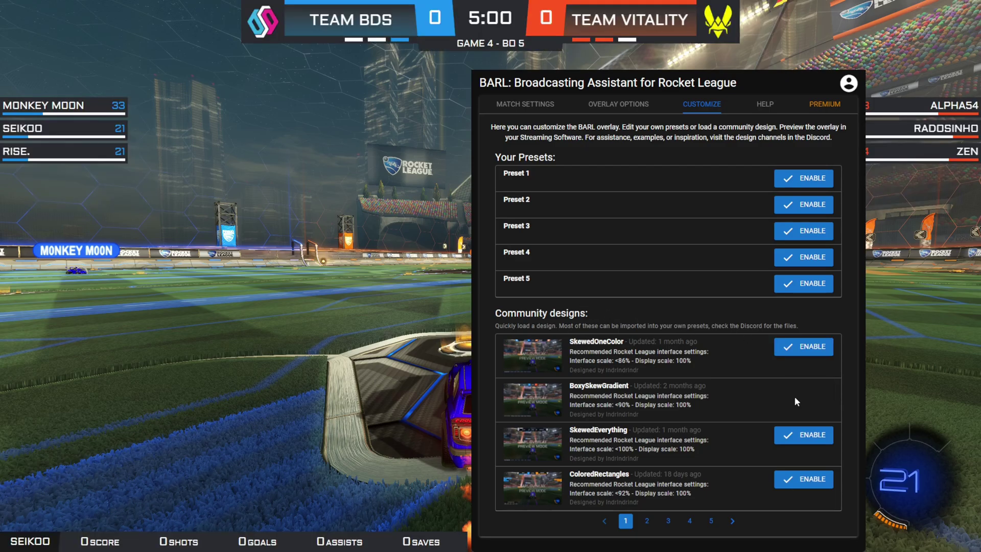
{"action": "left_click", "coordinate": [800, 437]}
{"action": "left_click", "coordinate": [800, 484]}
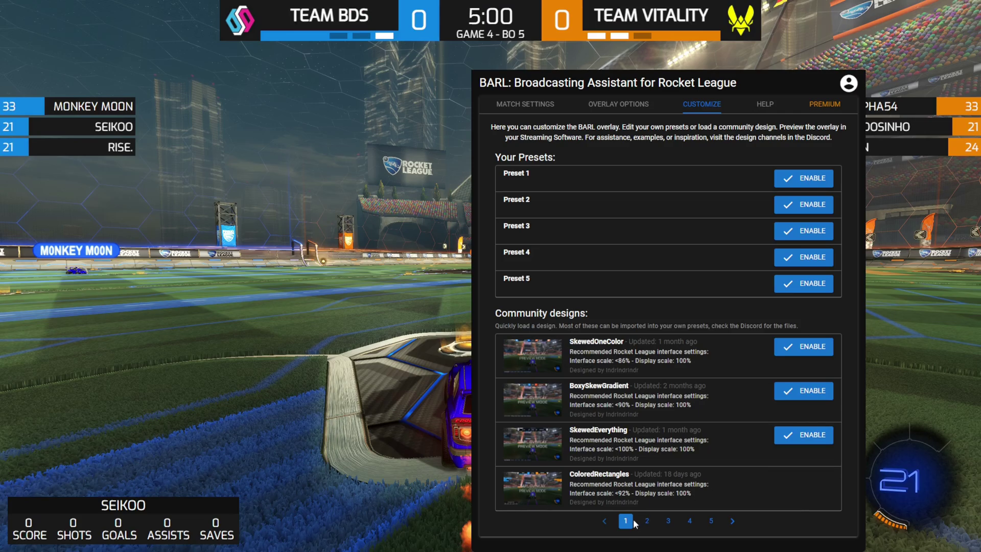
On page 2, try TransparentPrismShift, EclipseSkewed, CornerCutNFL and RoundedTransparent designs
{"action": "left_click", "coordinate": [647, 522]}
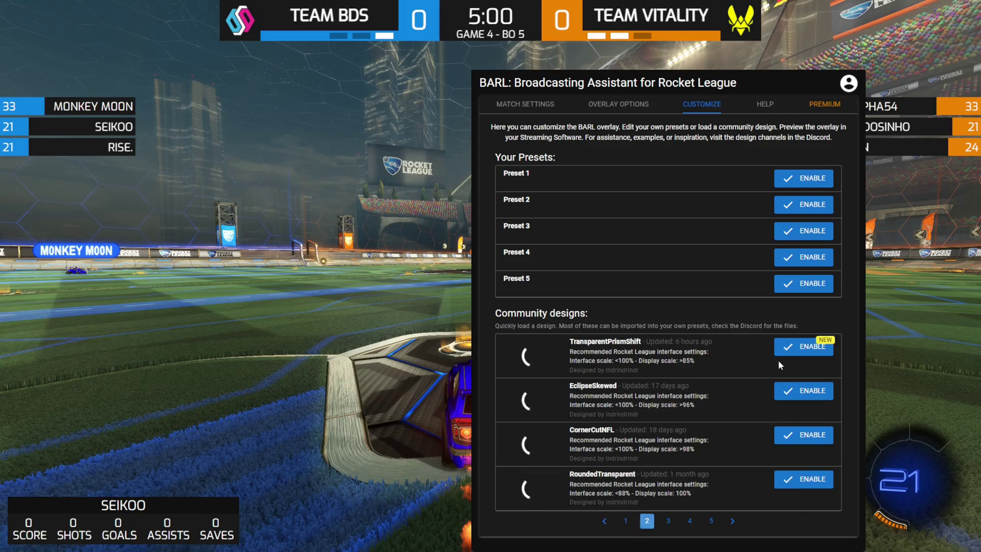
{"action": "left_click", "coordinate": [802, 348]}
{"action": "left_click", "coordinate": [801, 399]}
{"action": "left_click", "coordinate": [800, 436]}
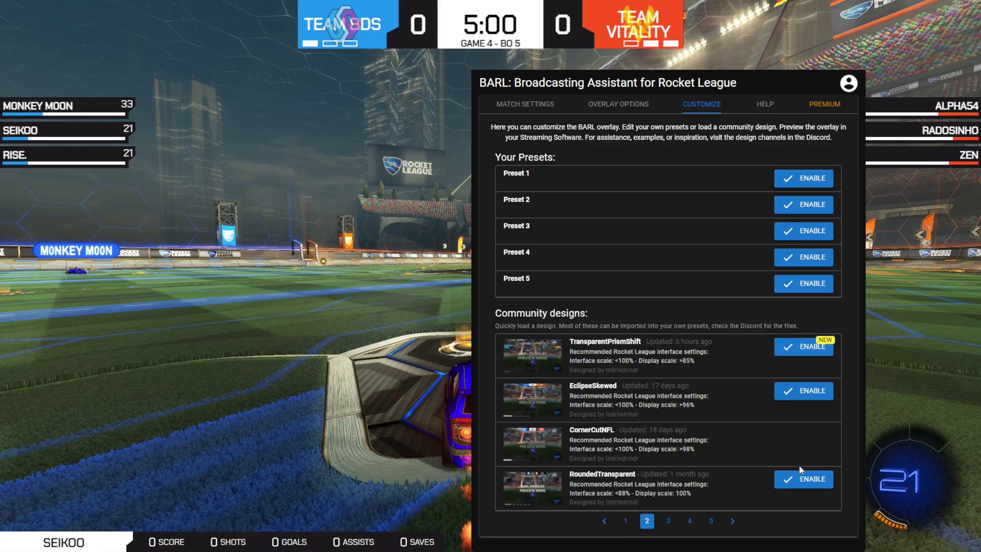
{"action": "left_click", "coordinate": [795, 480]}
On page 3, try ObsidianSports, ColoredBoxyStacked, BoxyLinearGradient and BoxedLines designs
{"action": "left_click", "coordinate": [666, 523]}
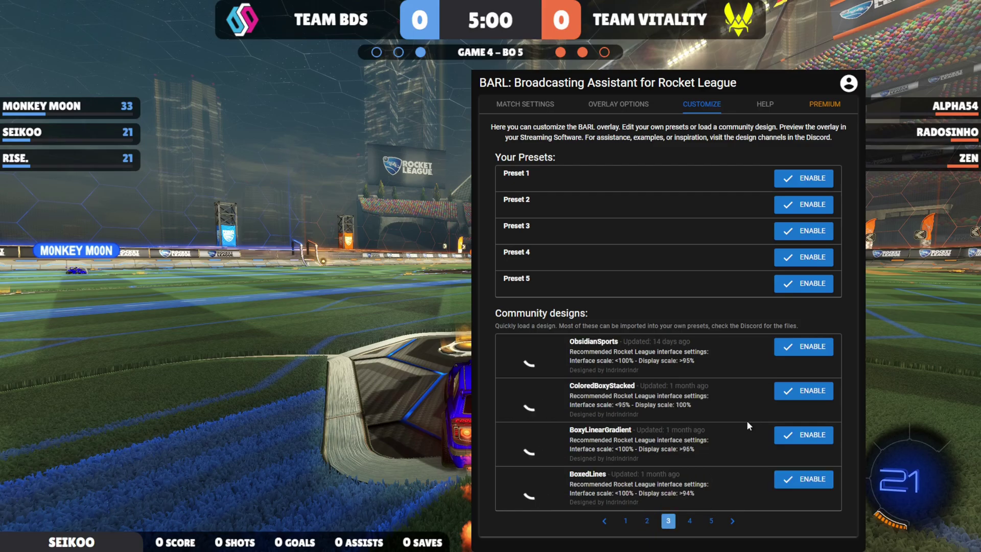
{"action": "left_click", "coordinate": [790, 349]}
{"action": "left_click", "coordinate": [804, 393]}
{"action": "left_click", "coordinate": [800, 435]}
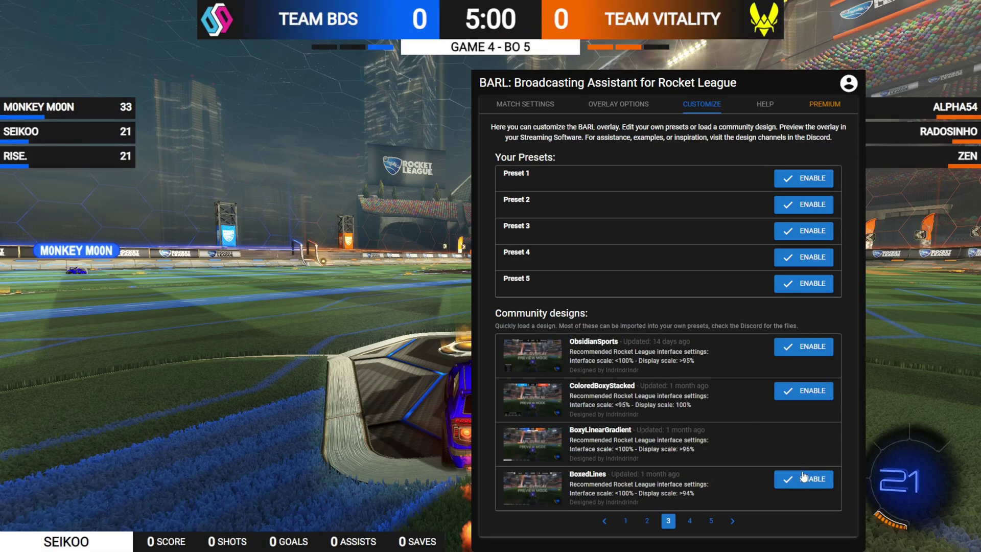
{"action": "left_click", "coordinate": [800, 479]}
On page 4, try SquaredColorAccent, TransparentRoundedFloating, TransparentBoxyBoxy and BoxyNFL designs
{"action": "mouse_move", "coordinate": [541, 406]}
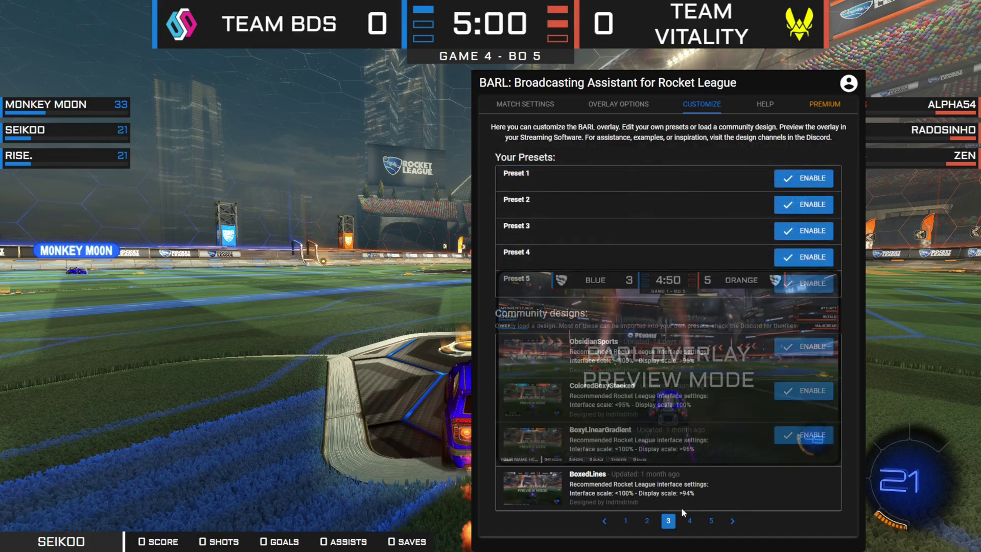
{"action": "left_click", "coordinate": [690, 521]}
{"action": "left_click", "coordinate": [802, 486]}
{"action": "left_click", "coordinate": [804, 435]}
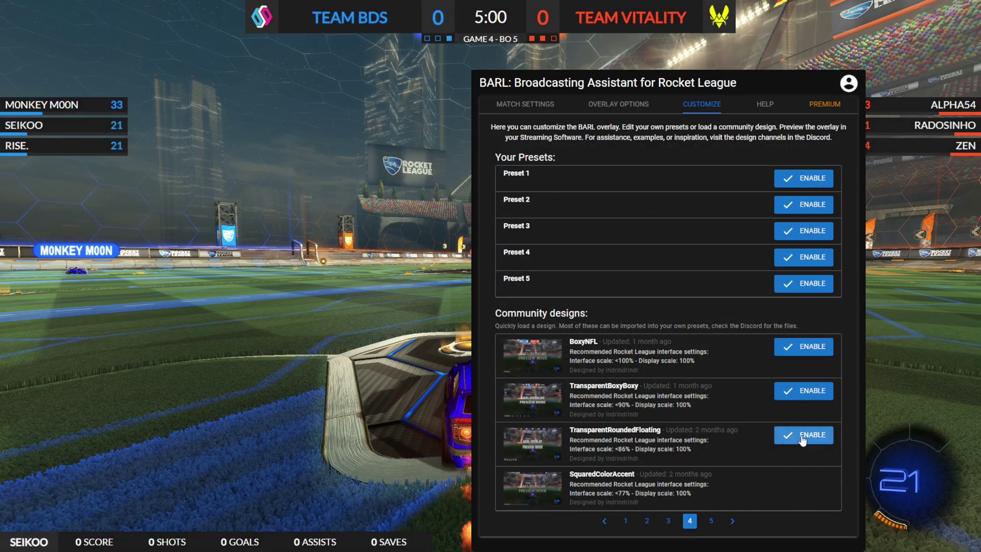
{"action": "left_click", "coordinate": [804, 391]}
{"action": "left_click", "coordinate": [797, 352]}
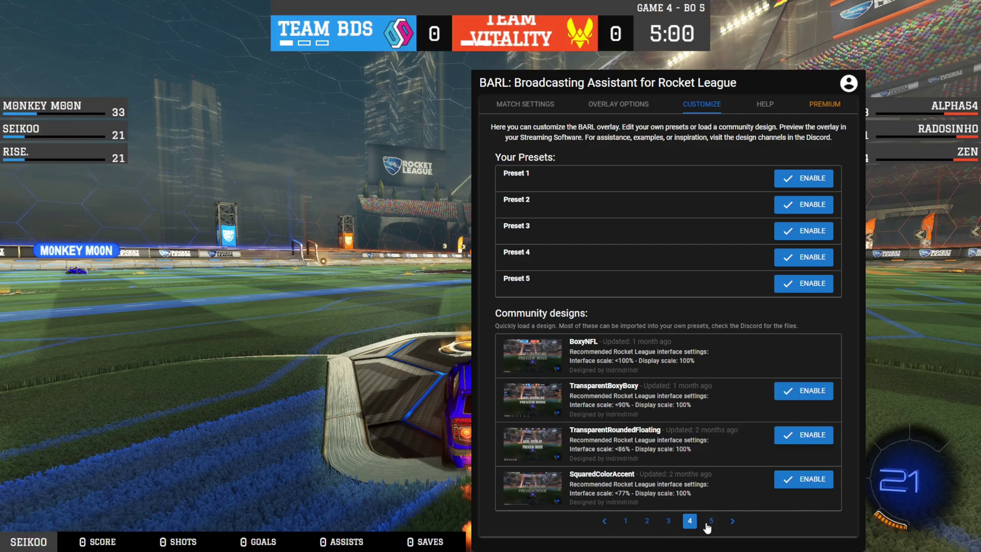
On page 5, try AquaSphereElysium, CornerBorderAsymmetrical and SleekStream designs
{"action": "left_click", "coordinate": [711, 520]}
{"action": "left_click", "coordinate": [813, 347]}
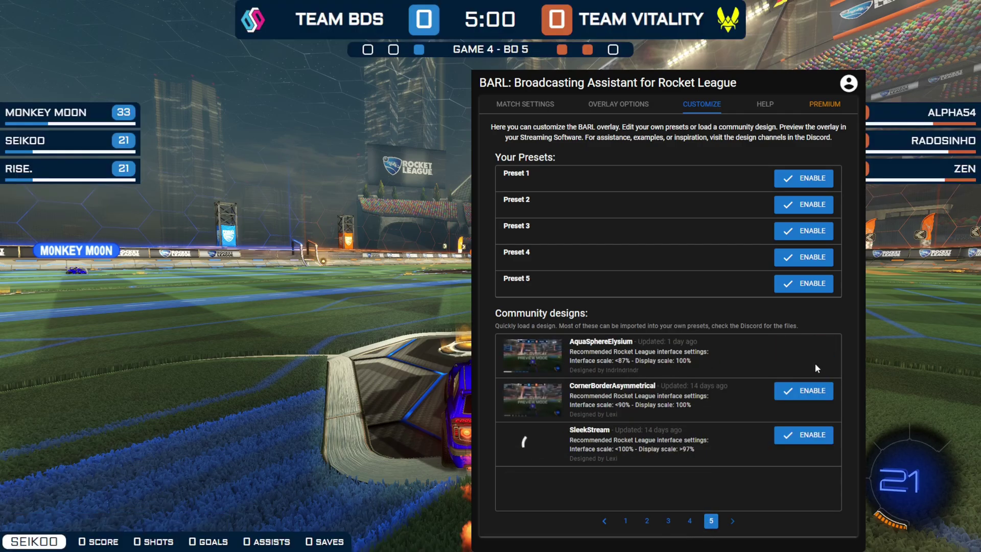
{"action": "left_click", "coordinate": [808, 394]}
{"action": "left_click", "coordinate": [806, 437]}
Back on page 1, apply the BoxySkewGradient community design
{"action": "left_click", "coordinate": [626, 521]}
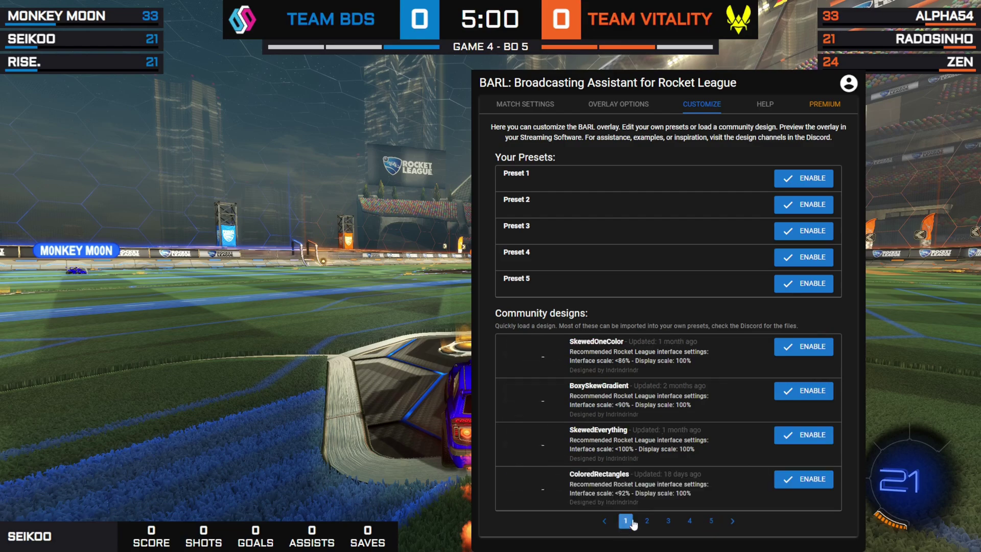
{"action": "left_click", "coordinate": [804, 349]}
{"action": "left_click", "coordinate": [800, 393]}
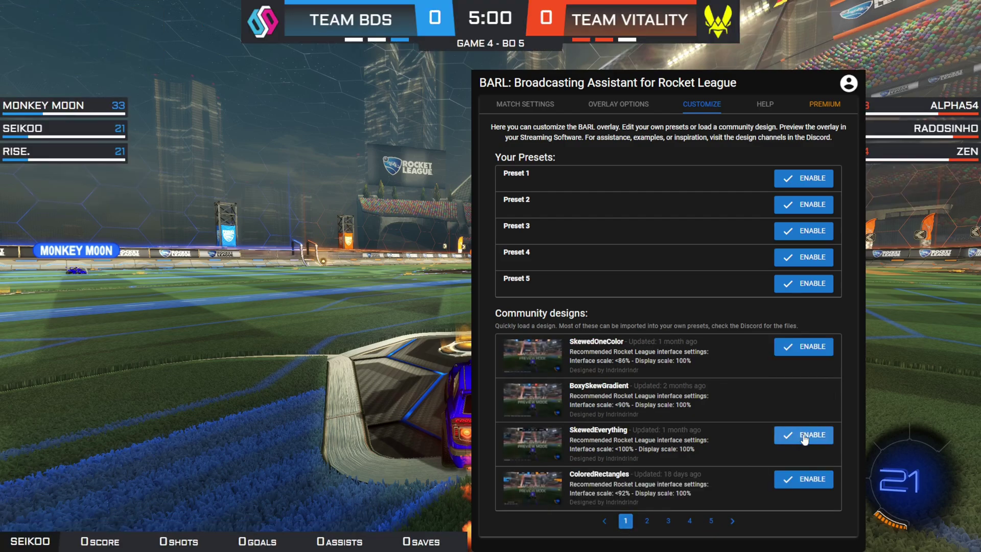